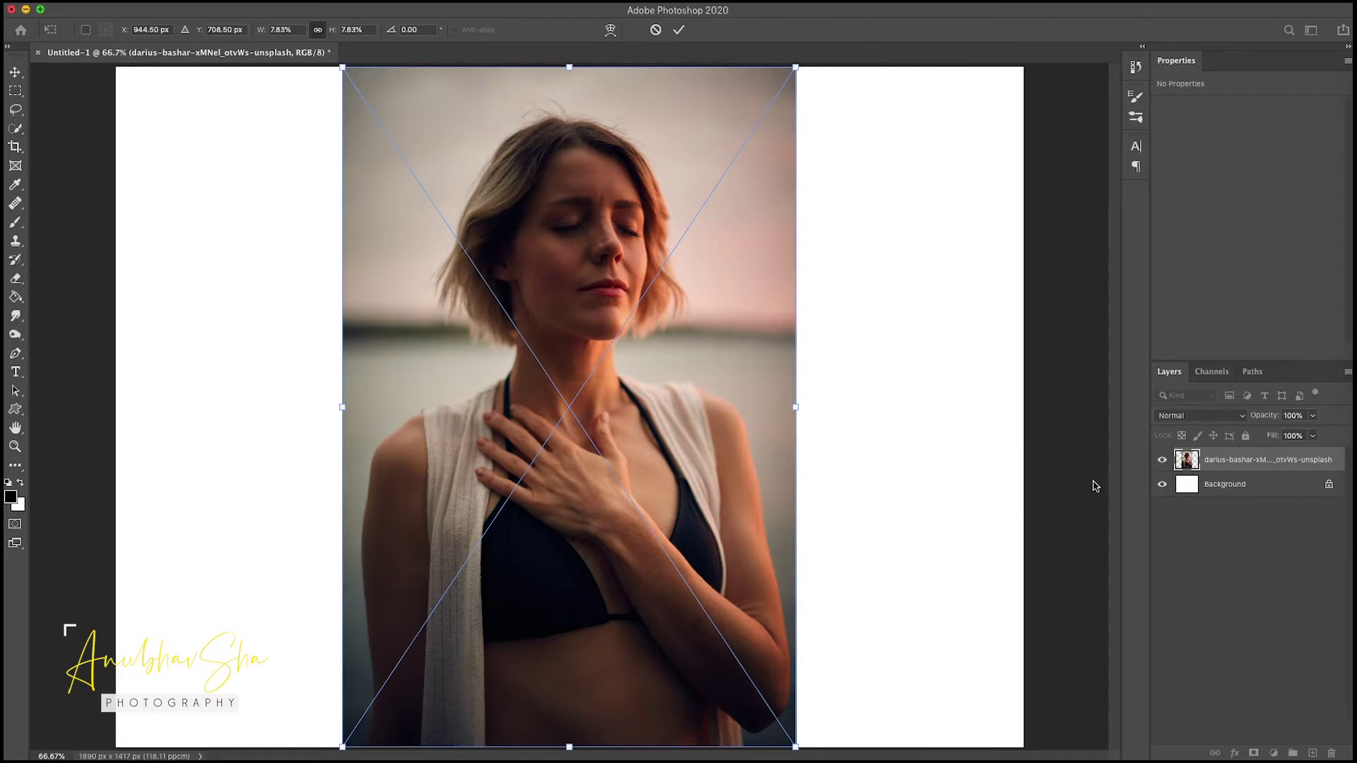
# Step: Delete the white Background layer and crop the image around the model's head and chest to 1373 × 870 px
pyautogui.click(1265, 486)
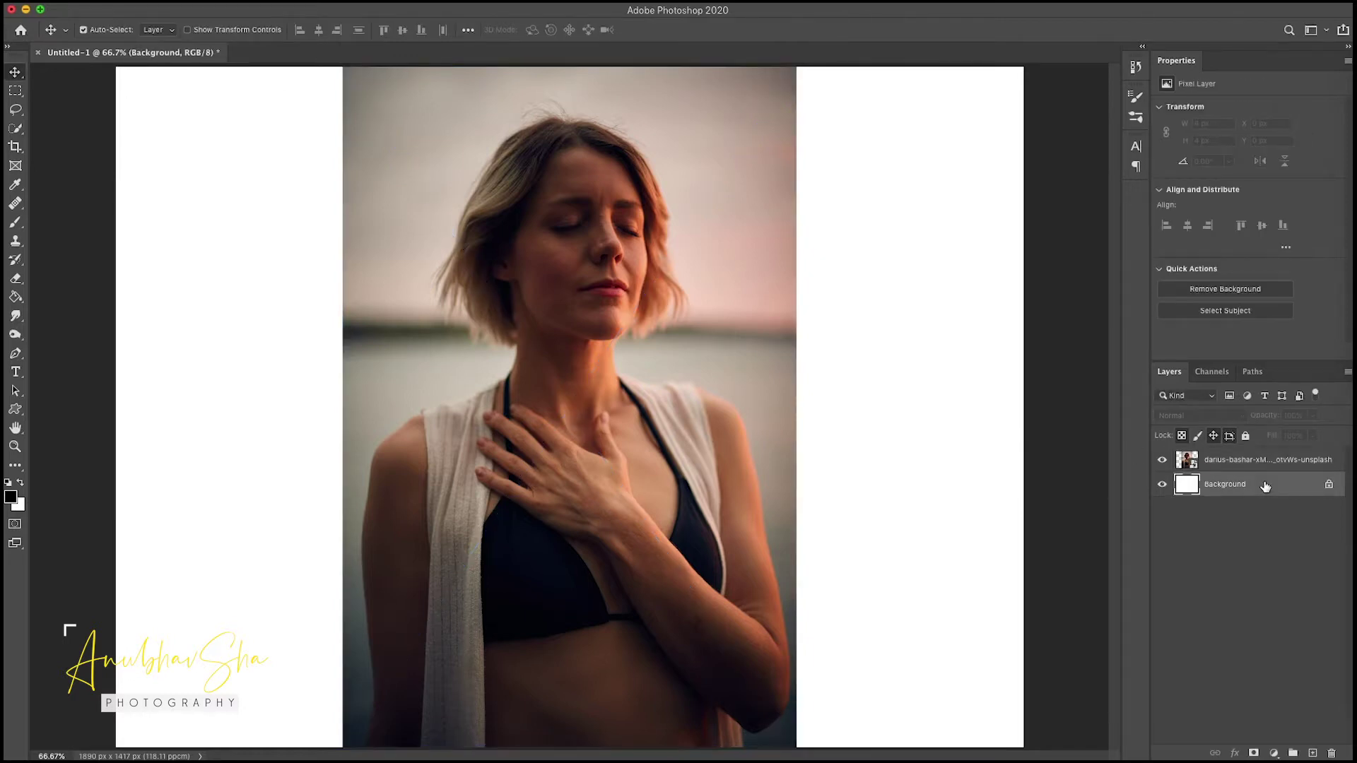
pyautogui.press('Delete')
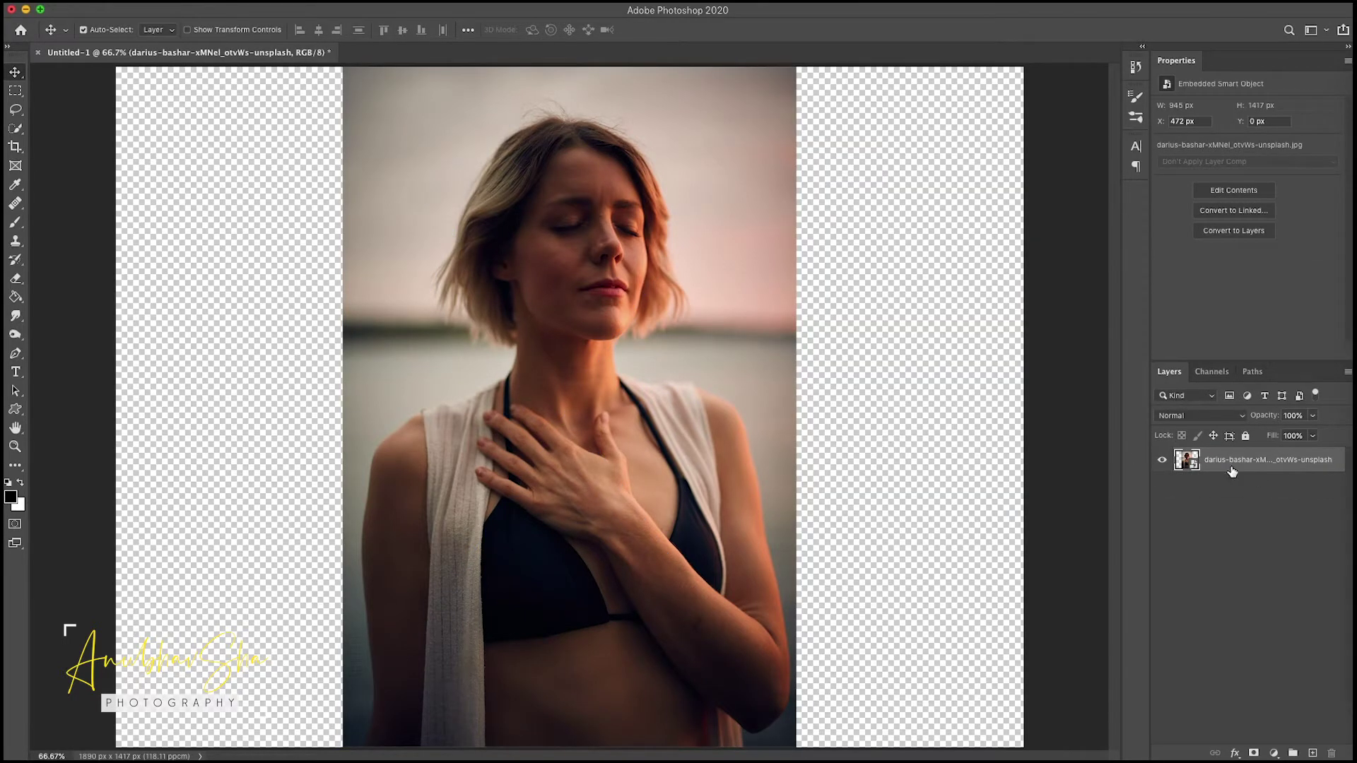
pyautogui.press('c')
pyautogui.moveTo(578, 746); pyautogui.dragTo(579, 592)
pyautogui.moveTo(116, 411); pyautogui.dragTo(194, 408)
pyautogui.moveTo(942, 401); pyautogui.dragTo(860, 403)
pyautogui.moveTo(613, 417); pyautogui.dragTo(629, 402)
pyautogui.moveTo(861, 593); pyautogui.dragTo(965, 619)
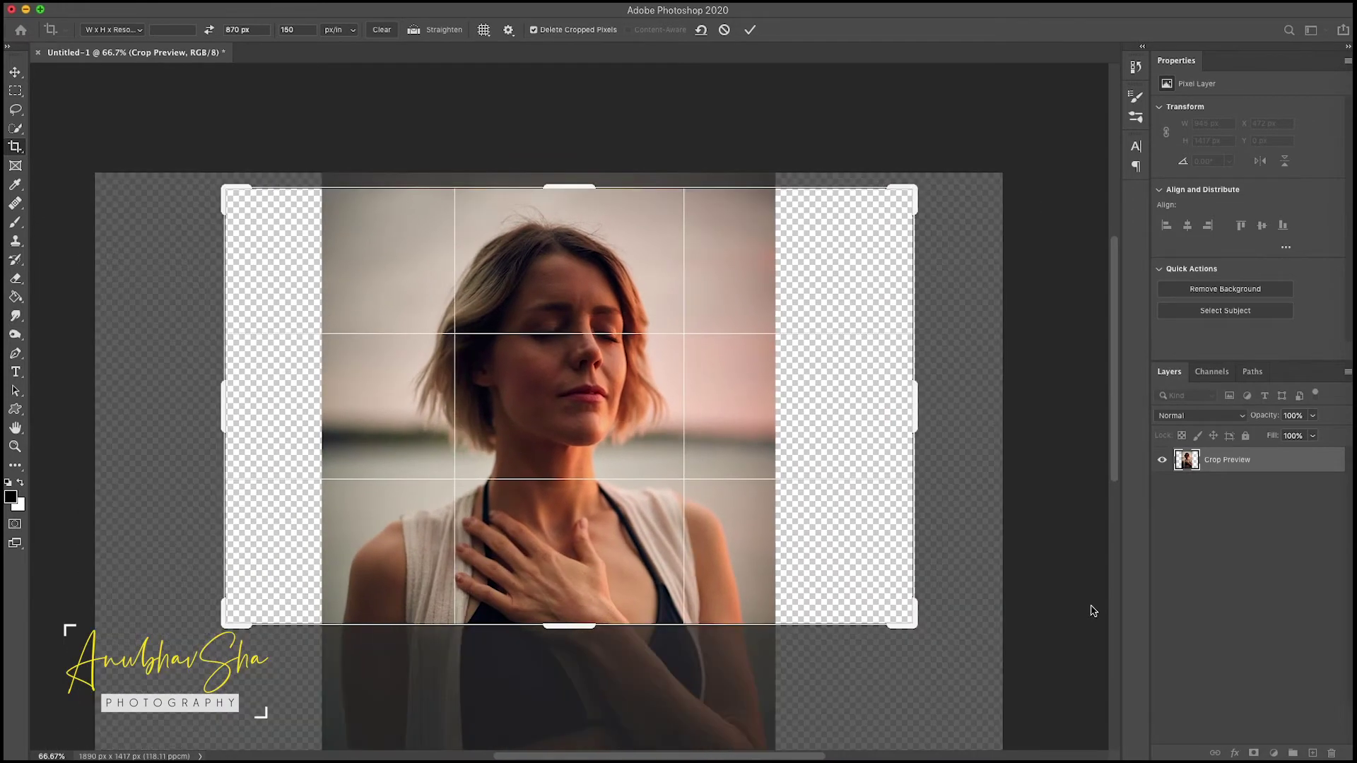
pyautogui.press('Return')
# Step: Rename the photo layer as Model and convert it to a smart object
pyautogui.doubleClick(1246, 462)
pyautogui.write('Mod')
pyautogui.press('Return')
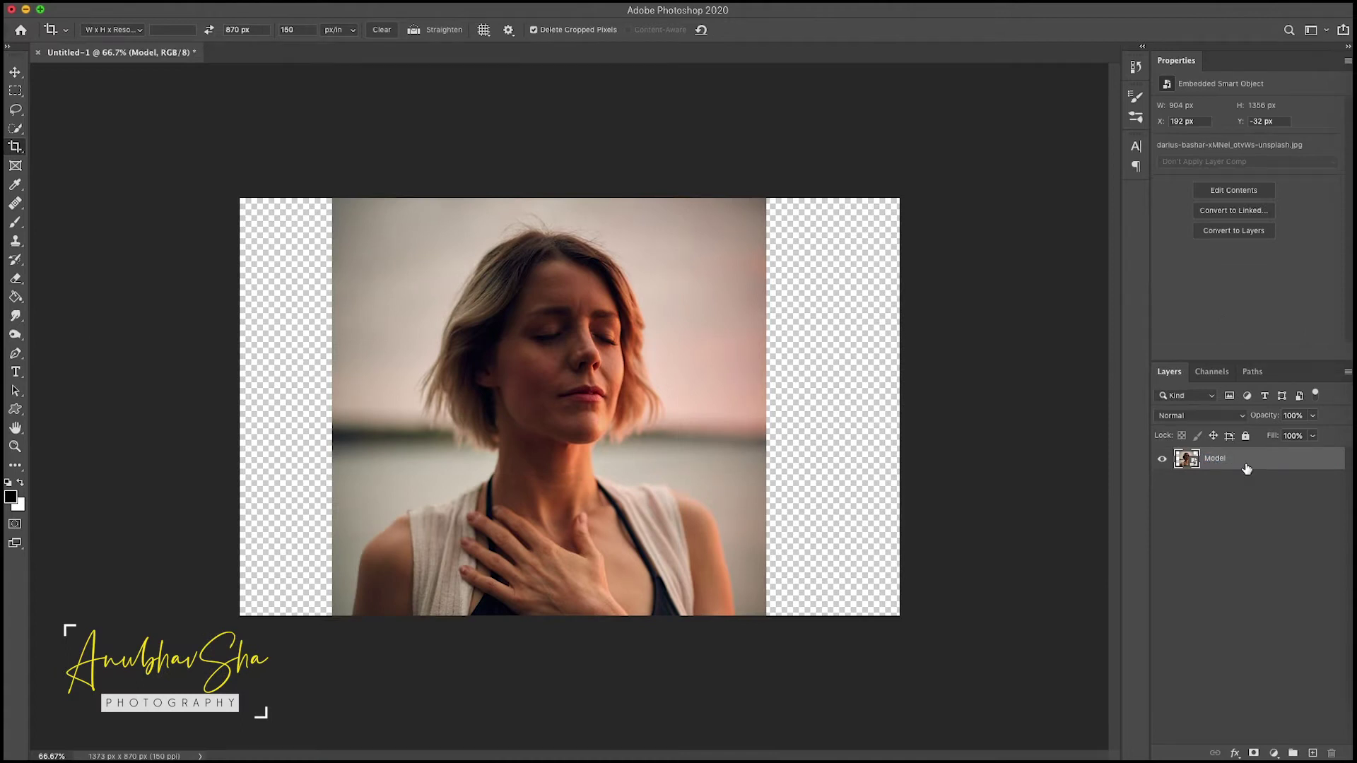
pyautogui.rightClick(1246, 468)
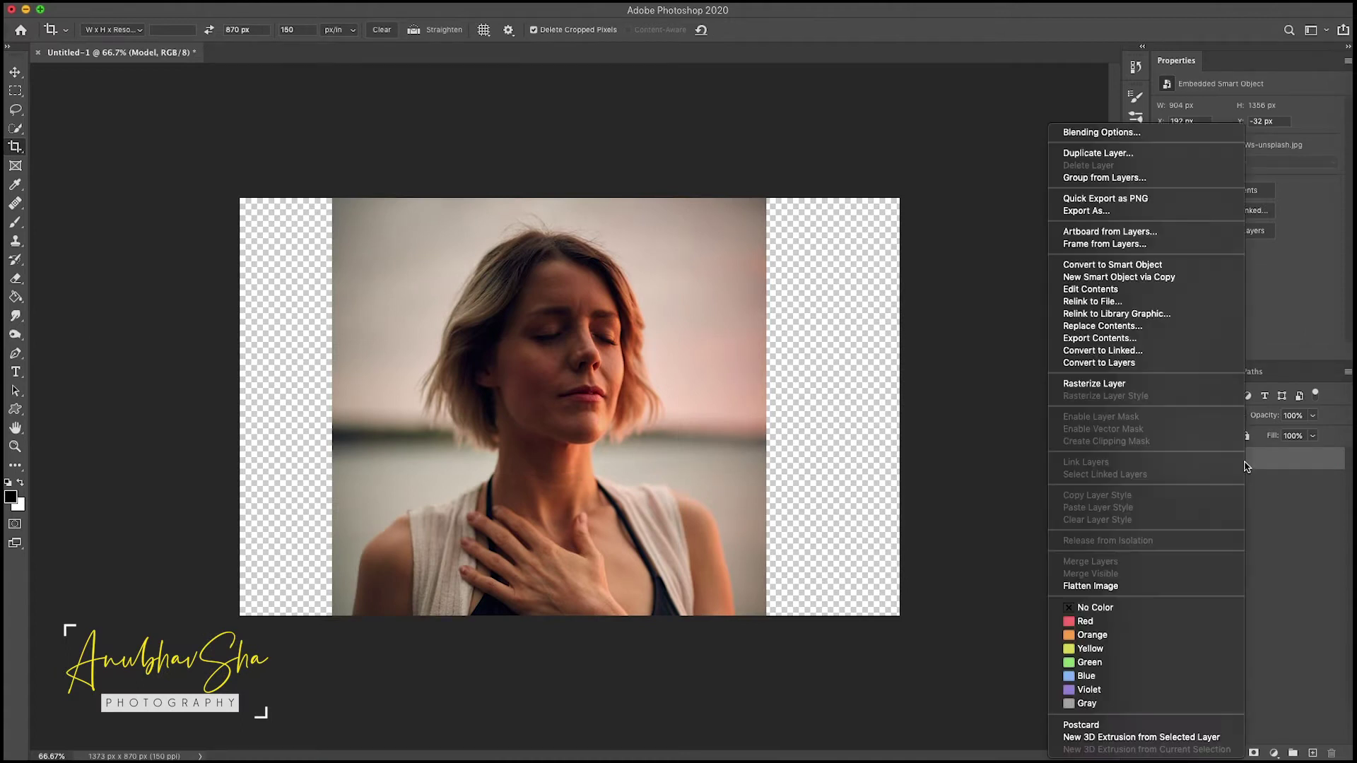
pyautogui.click(1090, 267)
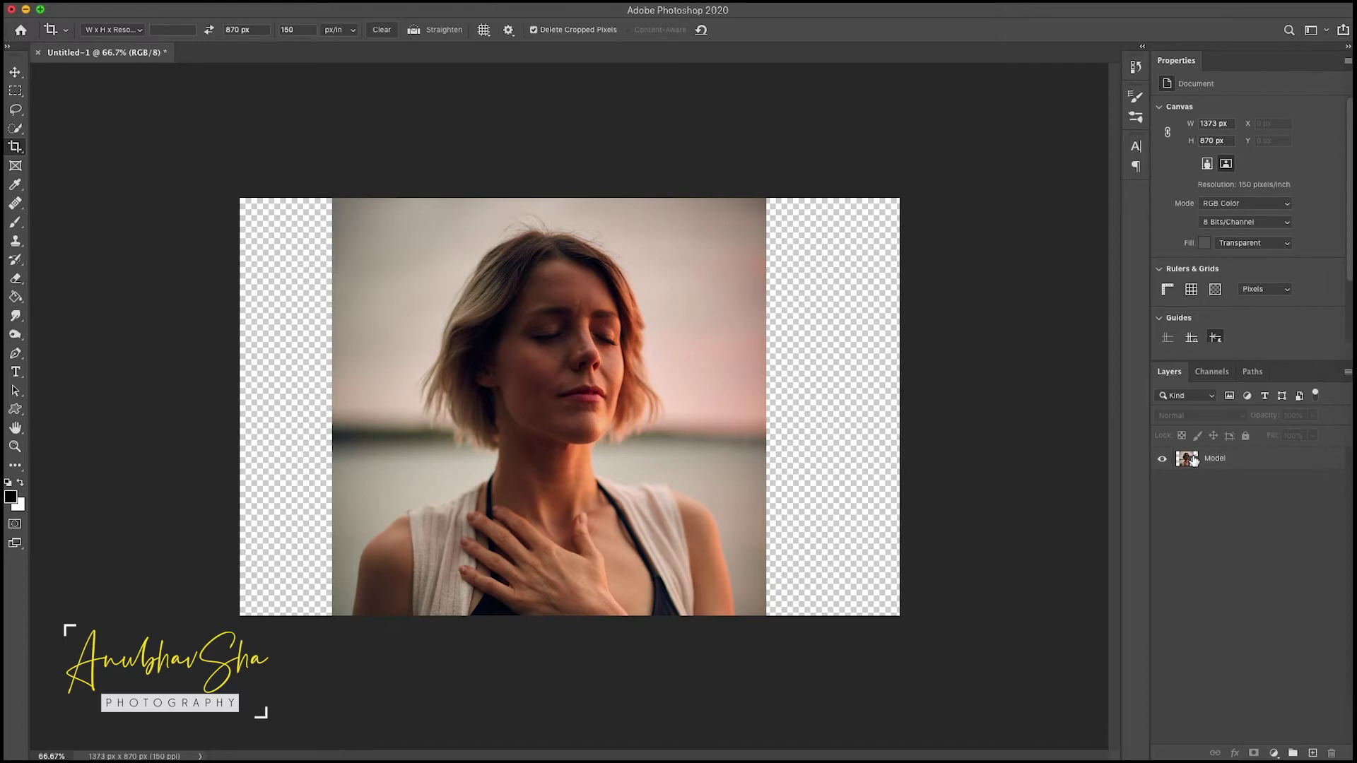
pyautogui.click(1193, 460)
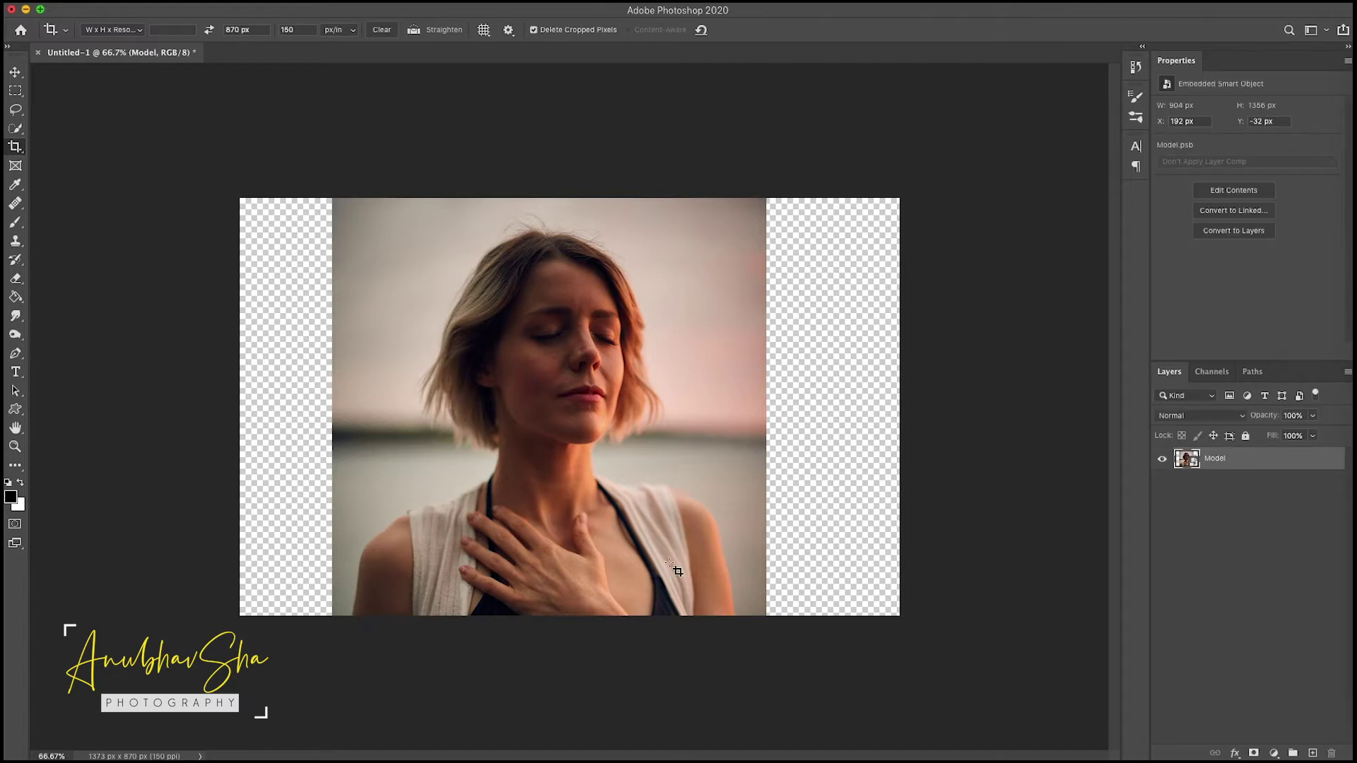
# Step: Select the woman with an enlarged Quick Selection brush, subtracting the background spill around her shoulders
pyautogui.click(14, 130)
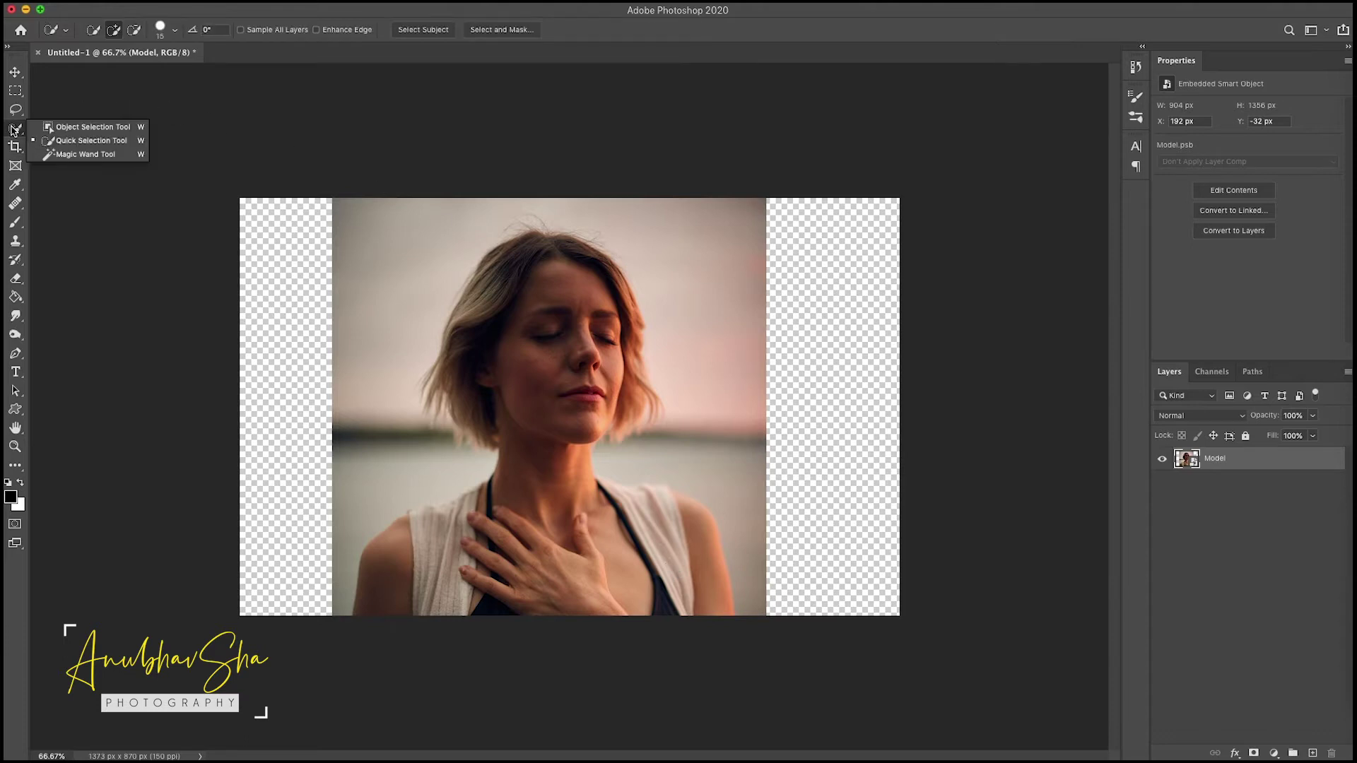
pyautogui.click(56, 140)
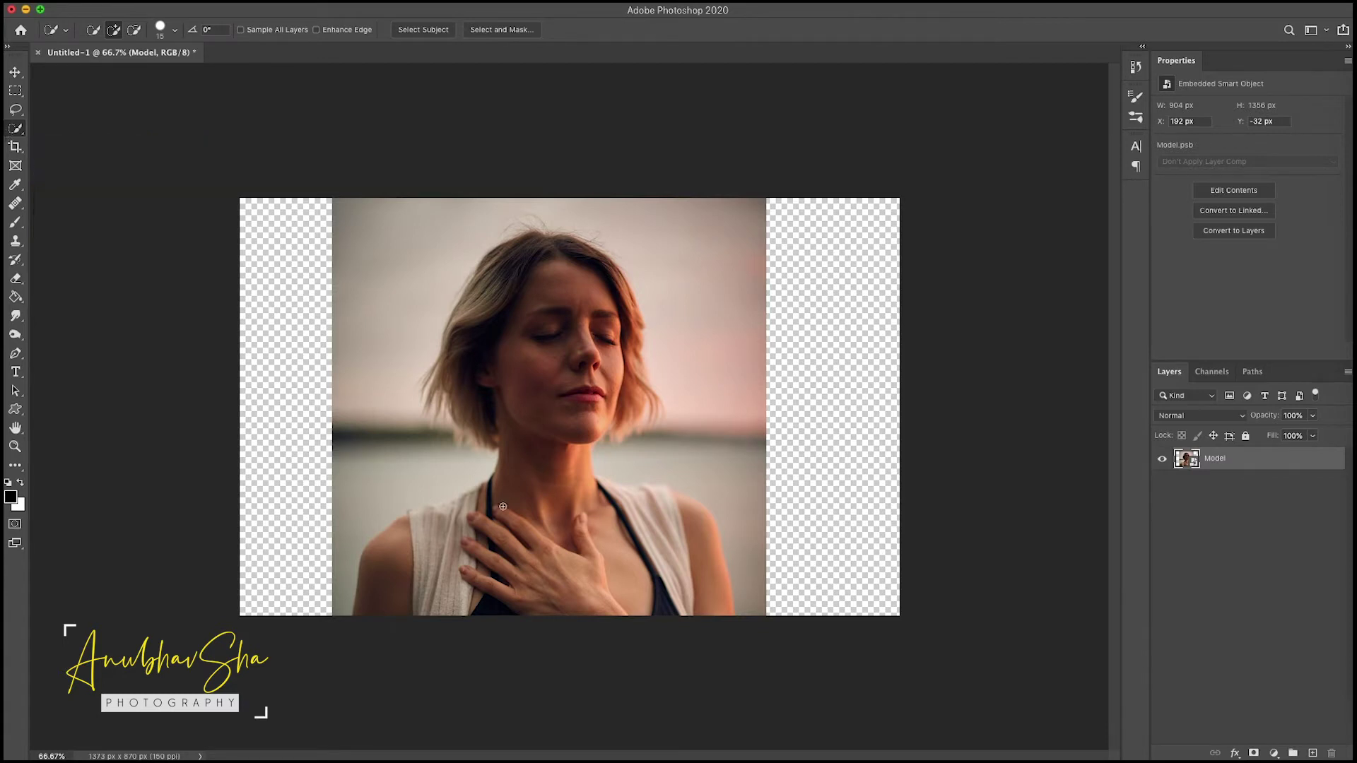
pyautogui.press(']')
pyautogui.press(']')
pyautogui.press(']')
pyautogui.press(']')
pyautogui.moveTo(424, 526)
pyautogui.mouseDown()
pyautogui.moveTo(515, 394)
pyautogui.moveTo(549, 475)
pyautogui.mouseUp()
pyautogui.keyDown('alt'); pyautogui.moveTo(745, 506); pyautogui.dragTo(375, 497); pyautogui.keyUp('alt')
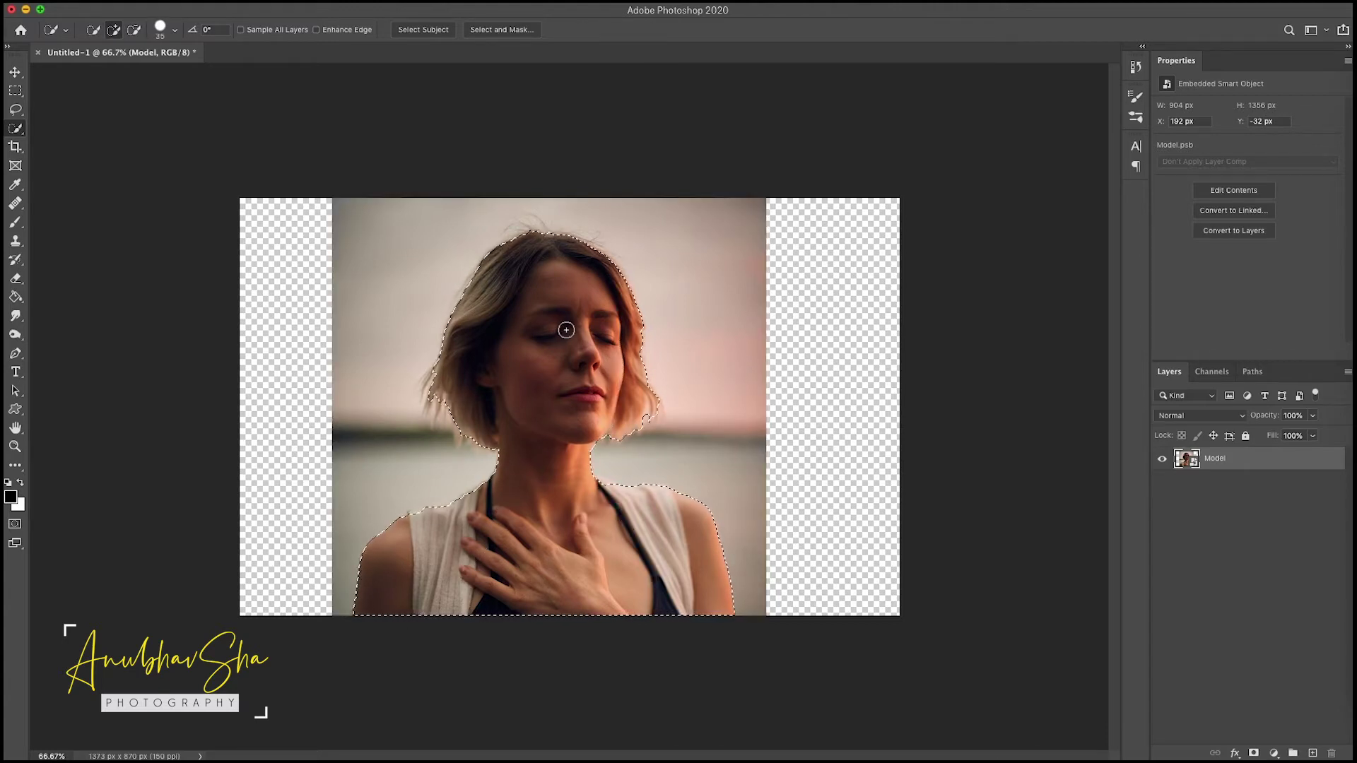
# Step: Refine the selection in Select and Mask with Smart Radius at 6 px, outputting to a new layer with layer mask
pyautogui.click(480, 30)
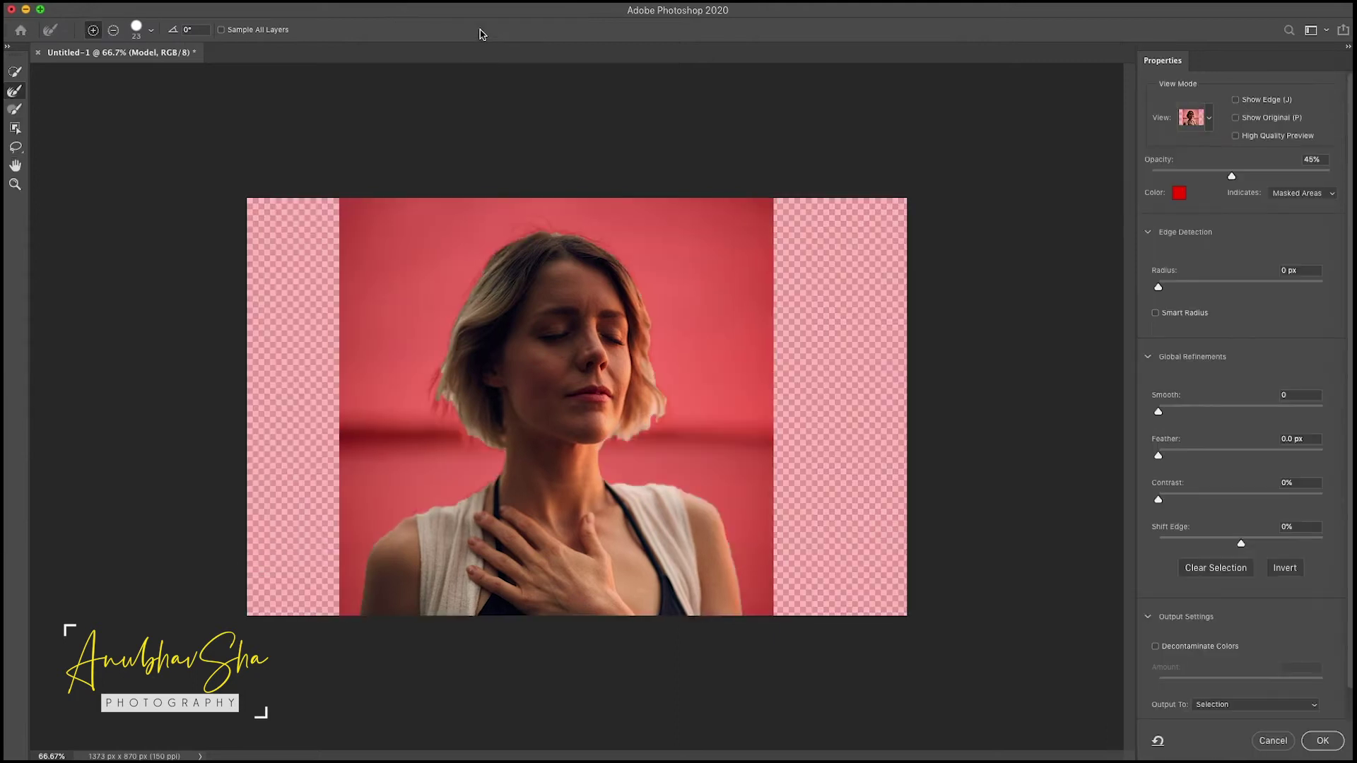
pyautogui.click(1210, 286)
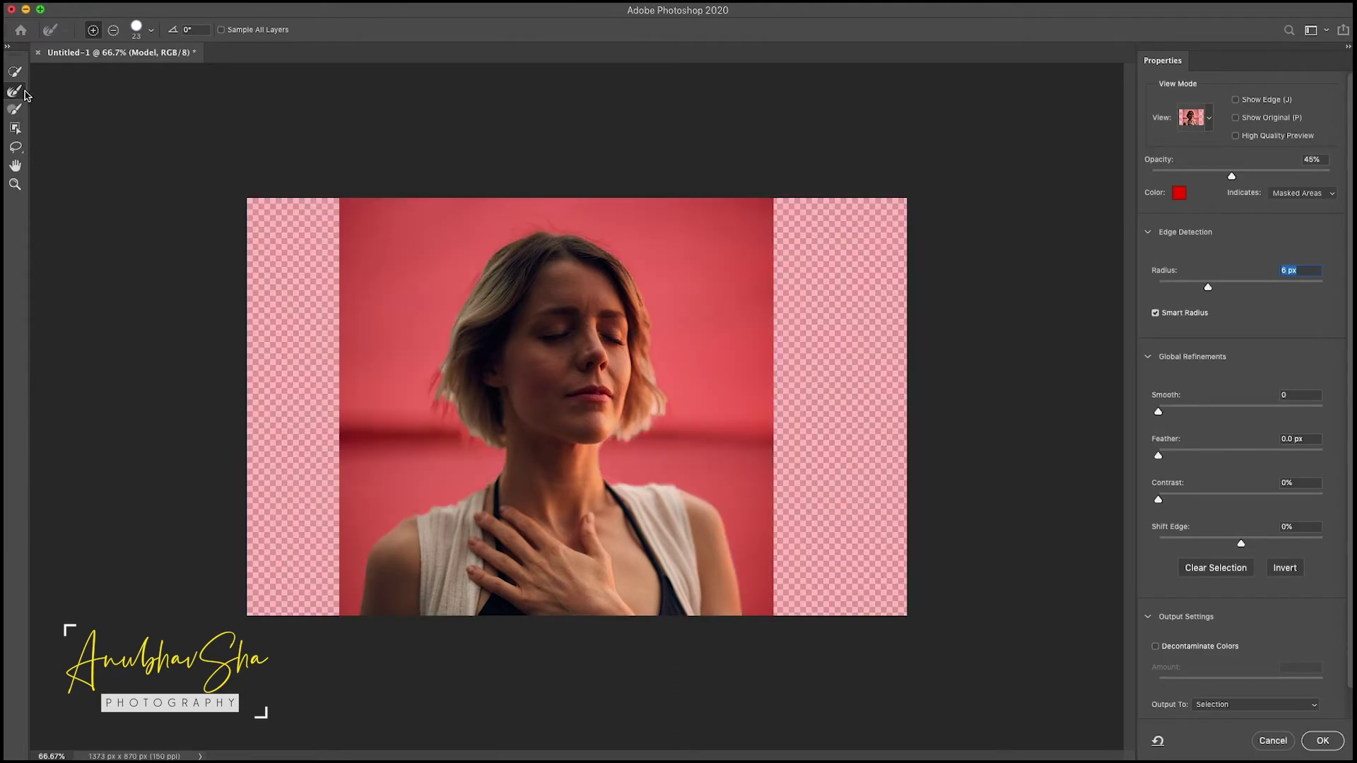
pyautogui.click(24, 91)
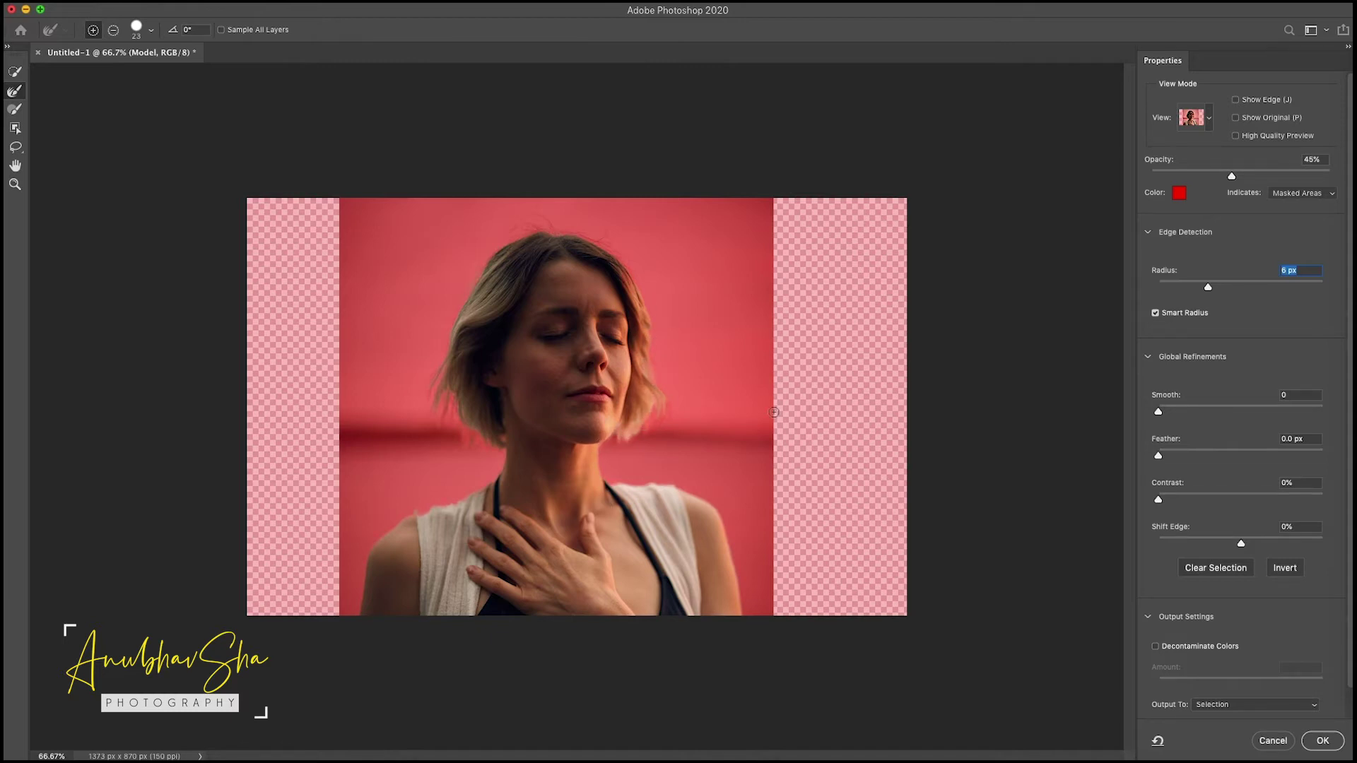
pyautogui.click(1216, 706)
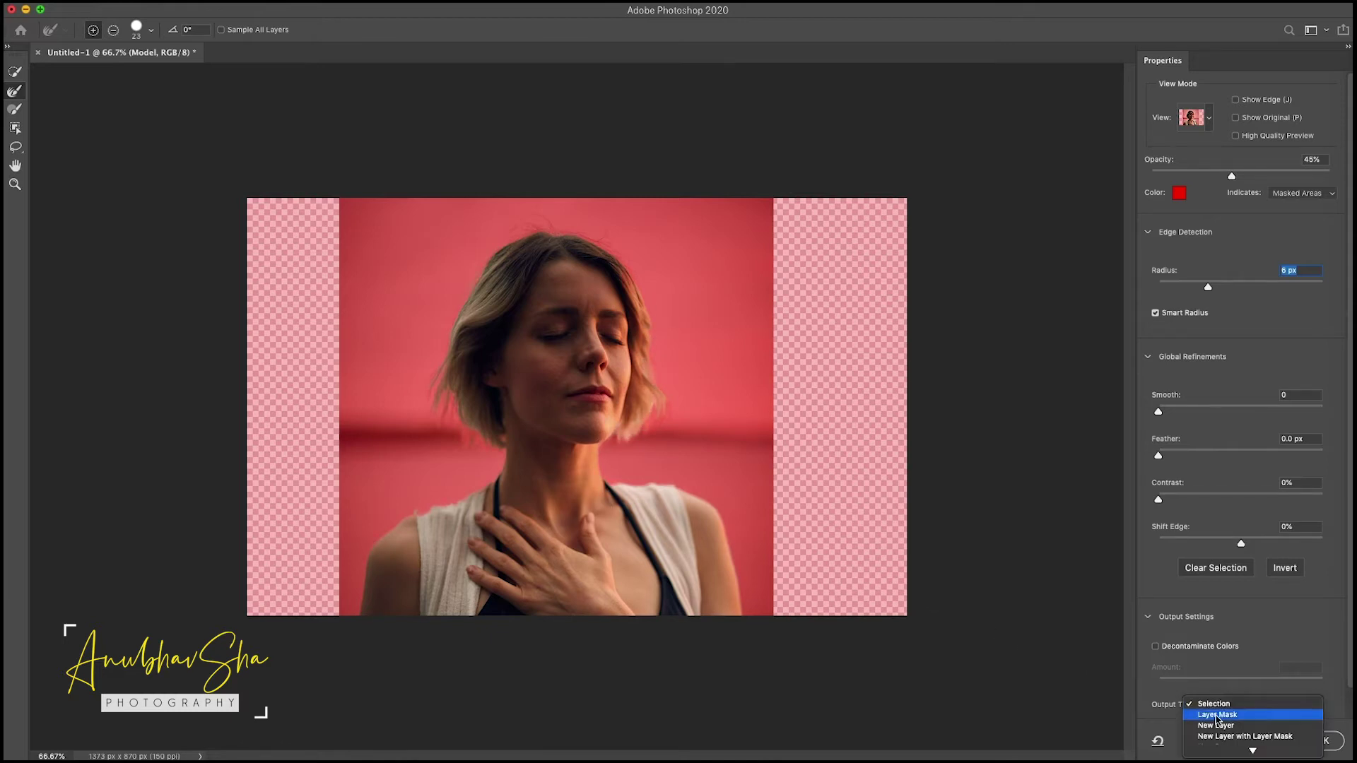
pyautogui.click(1217, 739)
pyautogui.click(1321, 742)
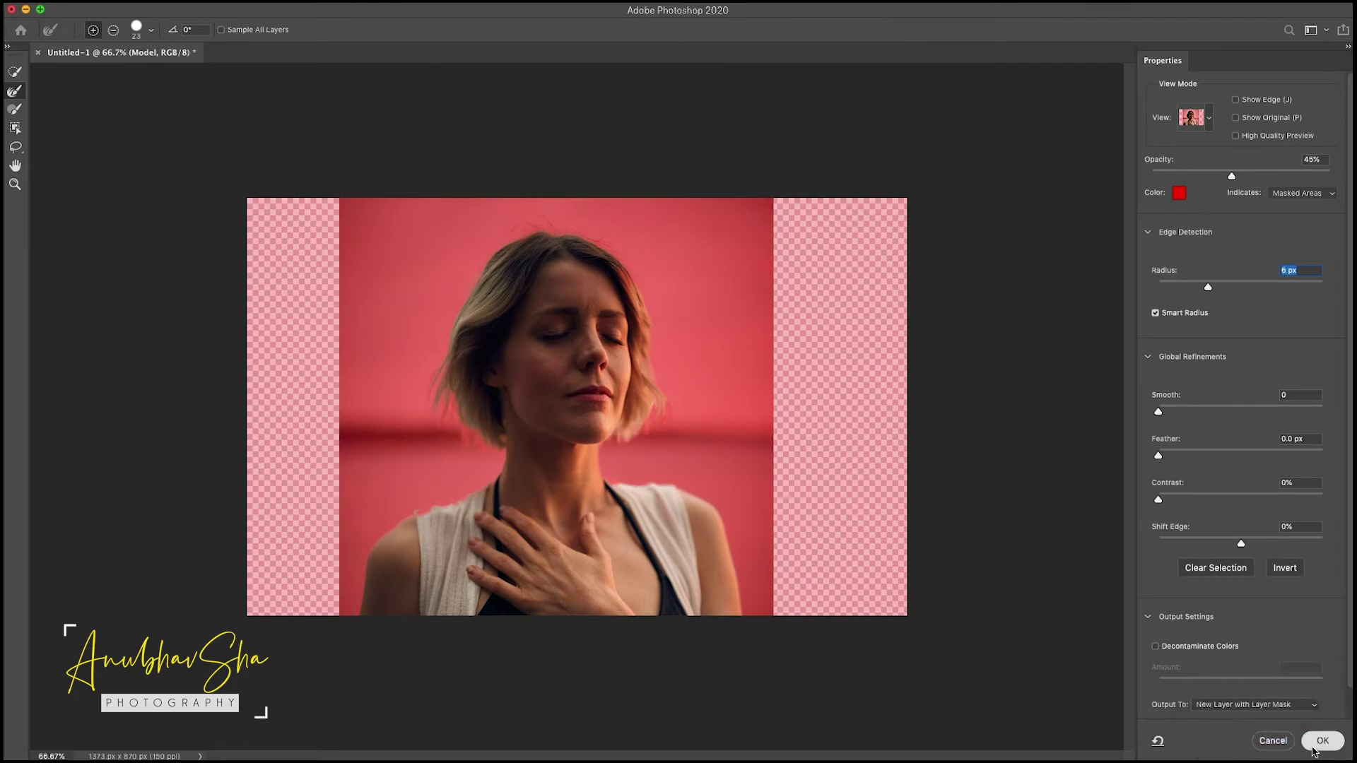
# Step: Rename the masked copy as Model 2 and make the original Model layer visible again
pyautogui.click(1185, 495)
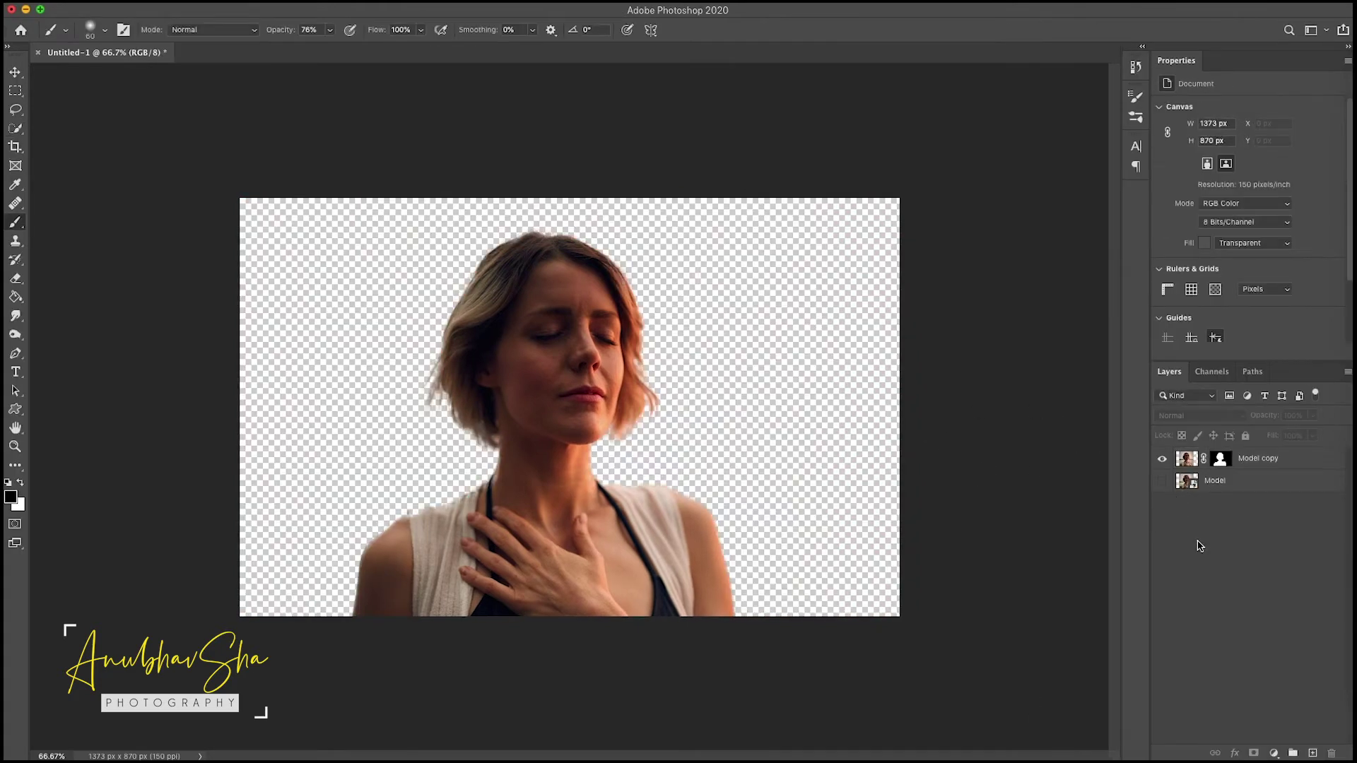
pyautogui.click(1287, 464)
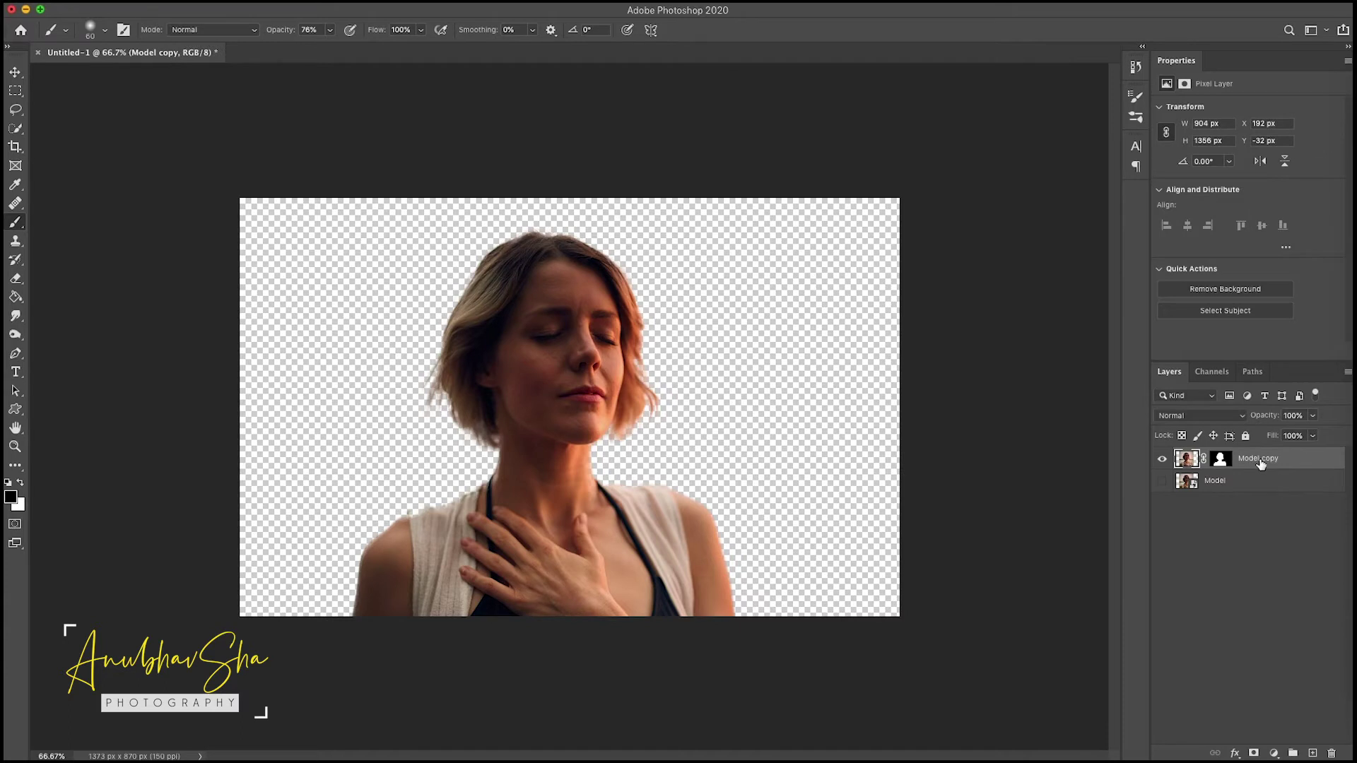
pyautogui.doubleClick(1260, 459)
pyautogui.write('Model 2')
pyautogui.press('Return')
pyautogui.click(1161, 482)
pyautogui.click(1185, 521)
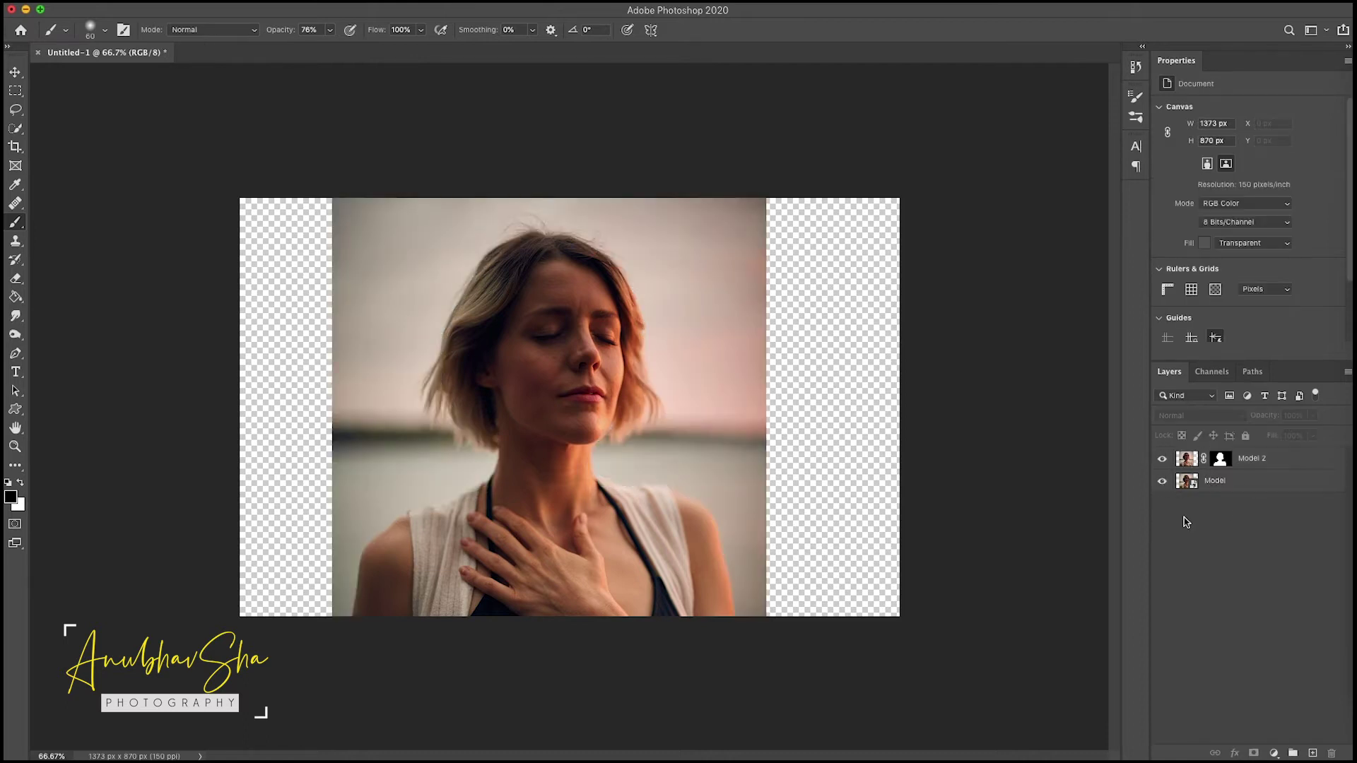
# Step: Add a new layer between Model 2 and Model and fill it with white
pyautogui.click(1313, 752)
pyautogui.moveTo(1244, 461); pyautogui.dragTo(1245, 493)
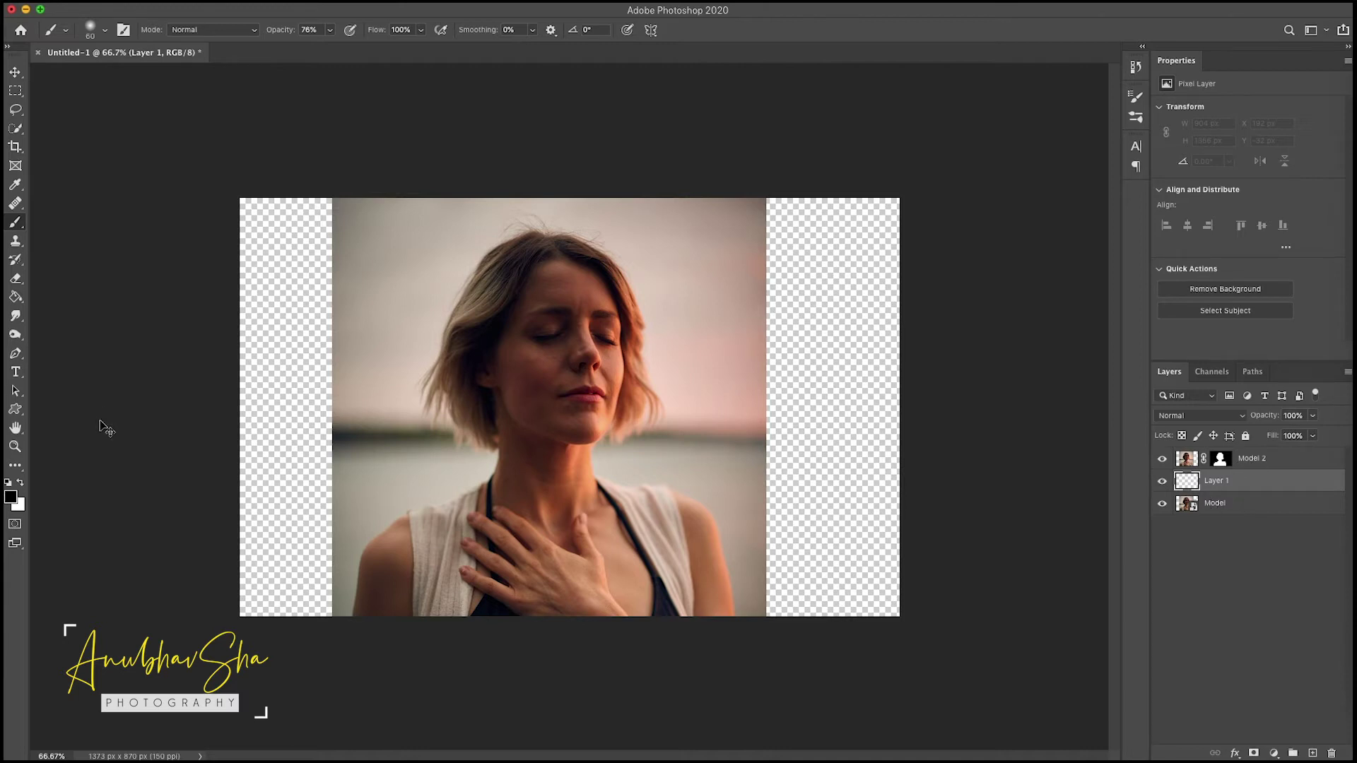
pyautogui.press('super+BackSpace')
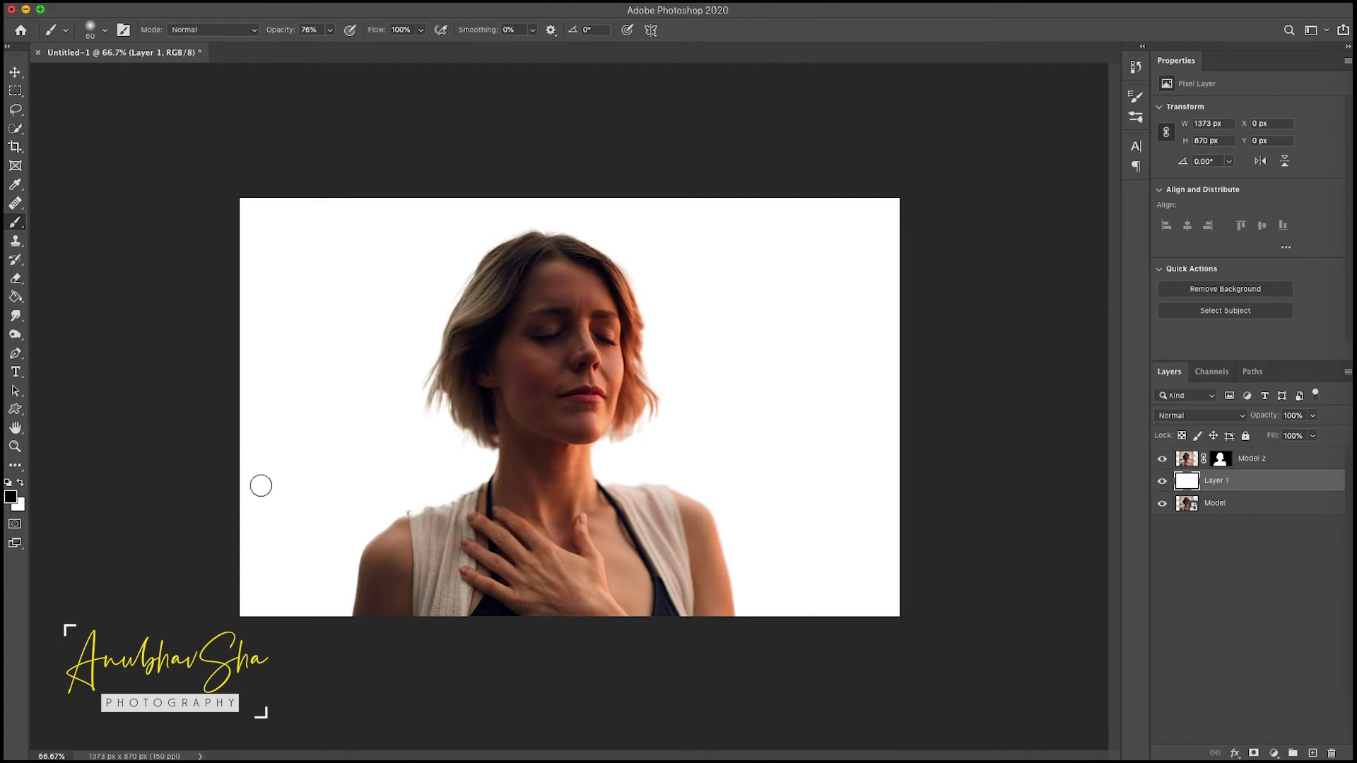
# Step: Convert the masked Model 2 layer to a smart object
pyautogui.click(1250, 459)
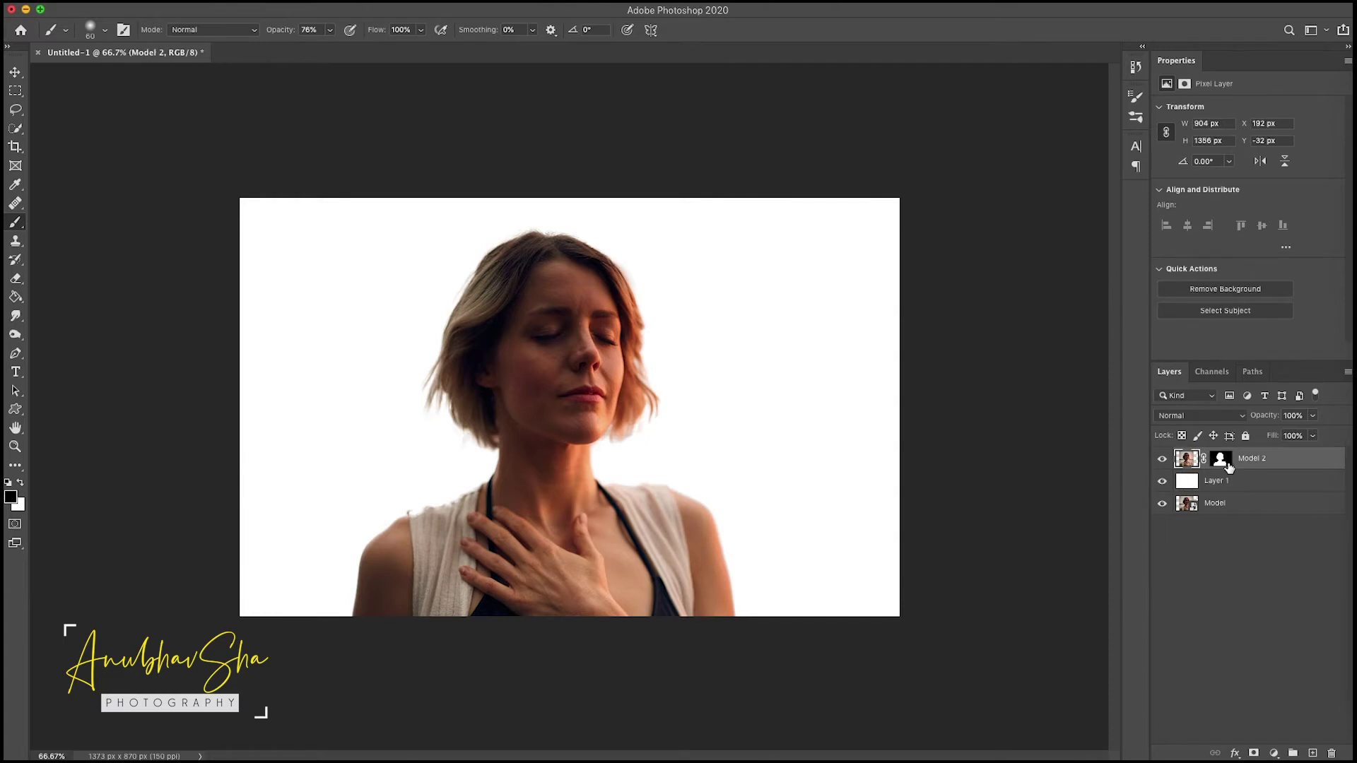
pyautogui.rightClick(1269, 465)
pyautogui.click(1126, 331)
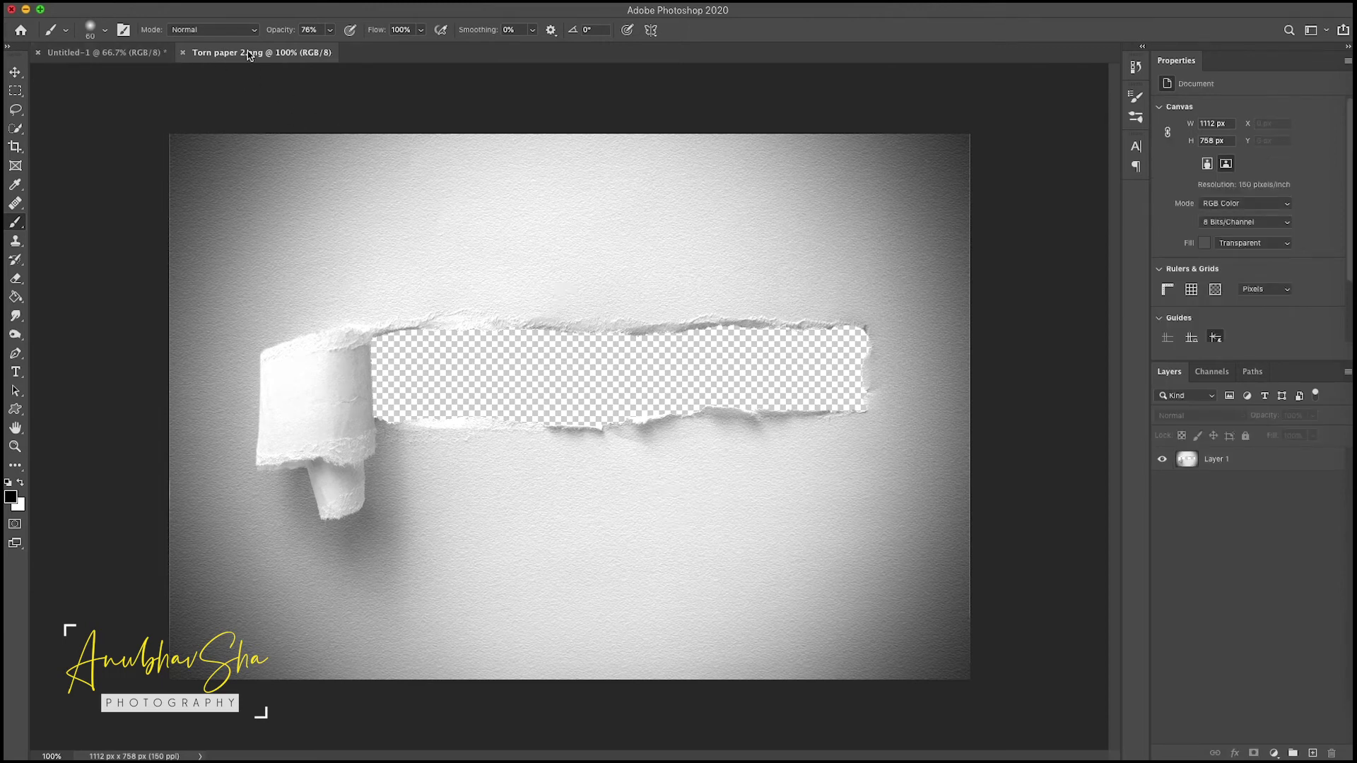
# Step: In the Untitled-1 document, combine Model 2 and the white Layer 1 into a single smart object
pyautogui.click(82, 54)
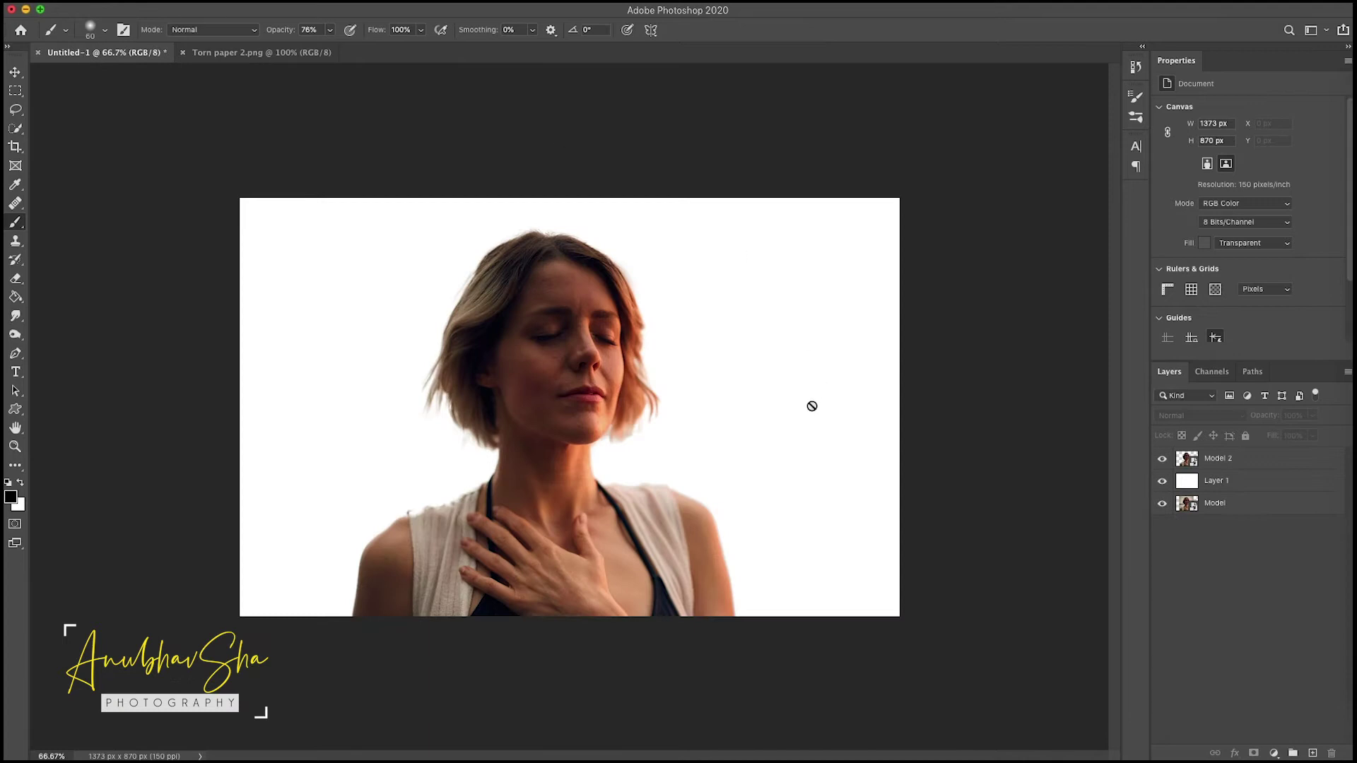
pyautogui.click(1267, 480)
pyautogui.keyDown('shift'); pyautogui.click(1252, 458); pyautogui.keyUp('shift')
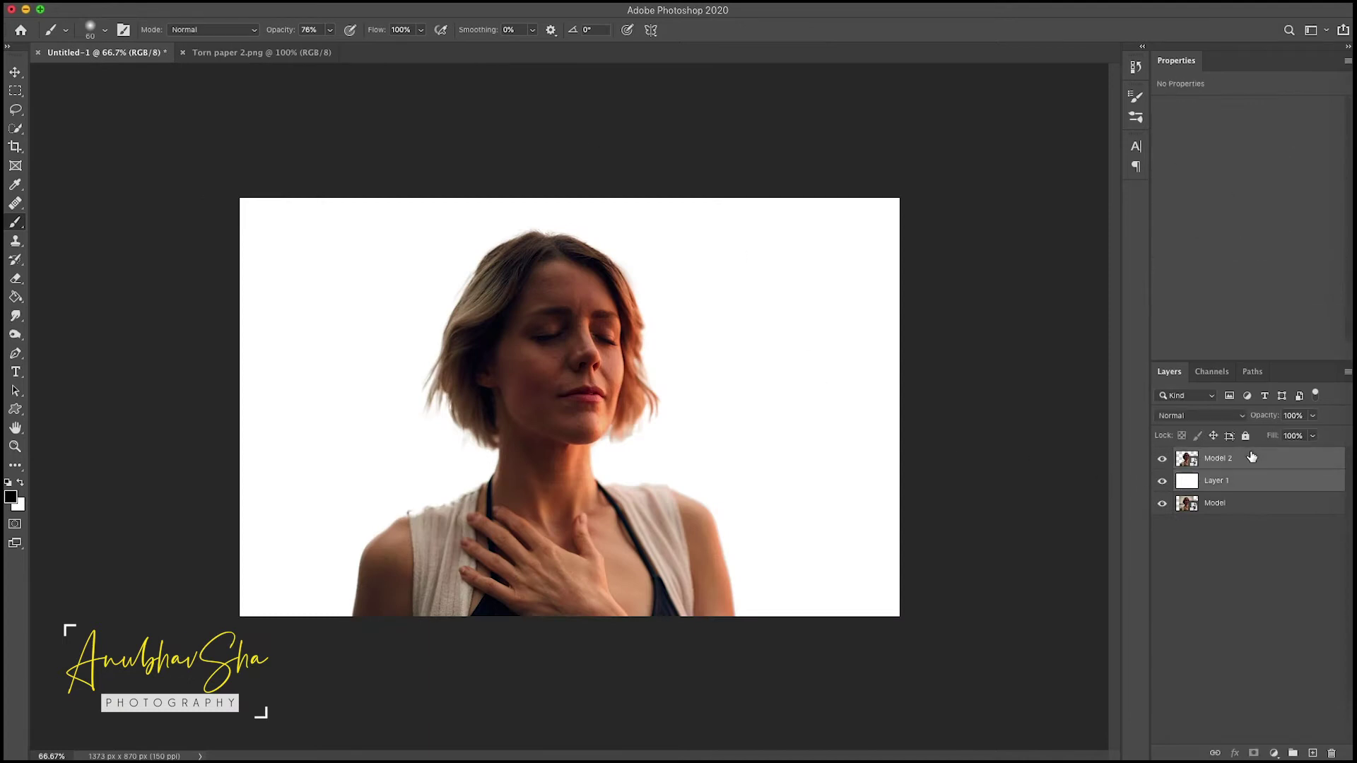
pyautogui.rightClick(1260, 465)
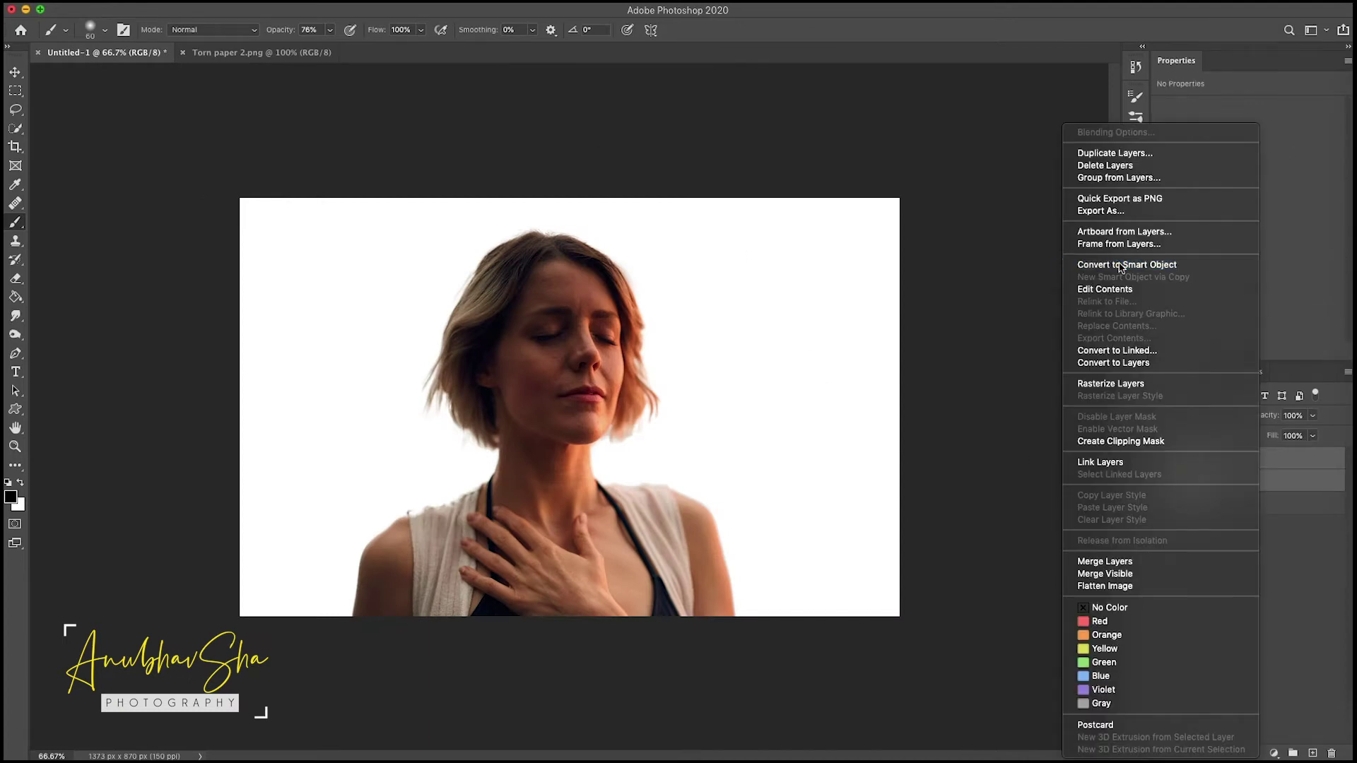
pyautogui.click(1145, 267)
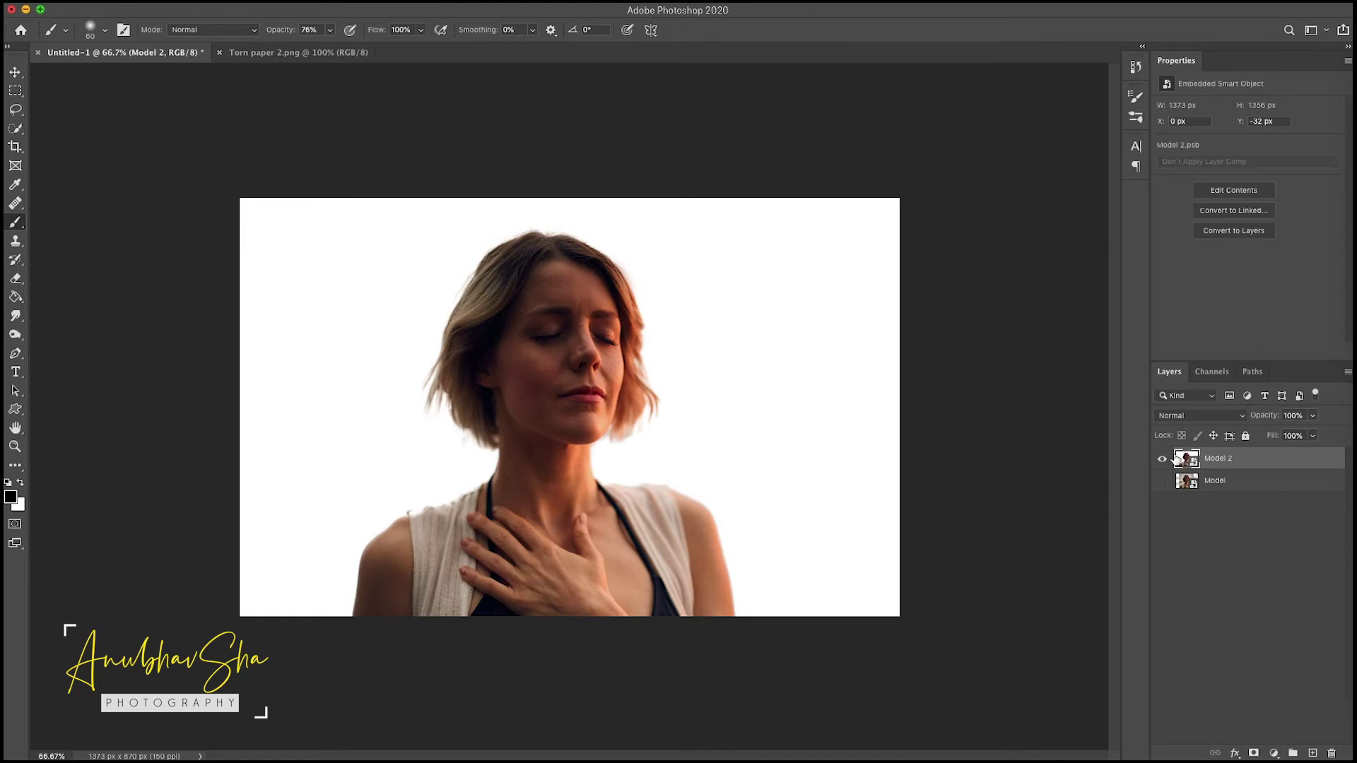
# Step: Move Model 2 into the Torn paper 2.png document and scale it to about 87% so it covers the canvas
pyautogui.click(15, 73)
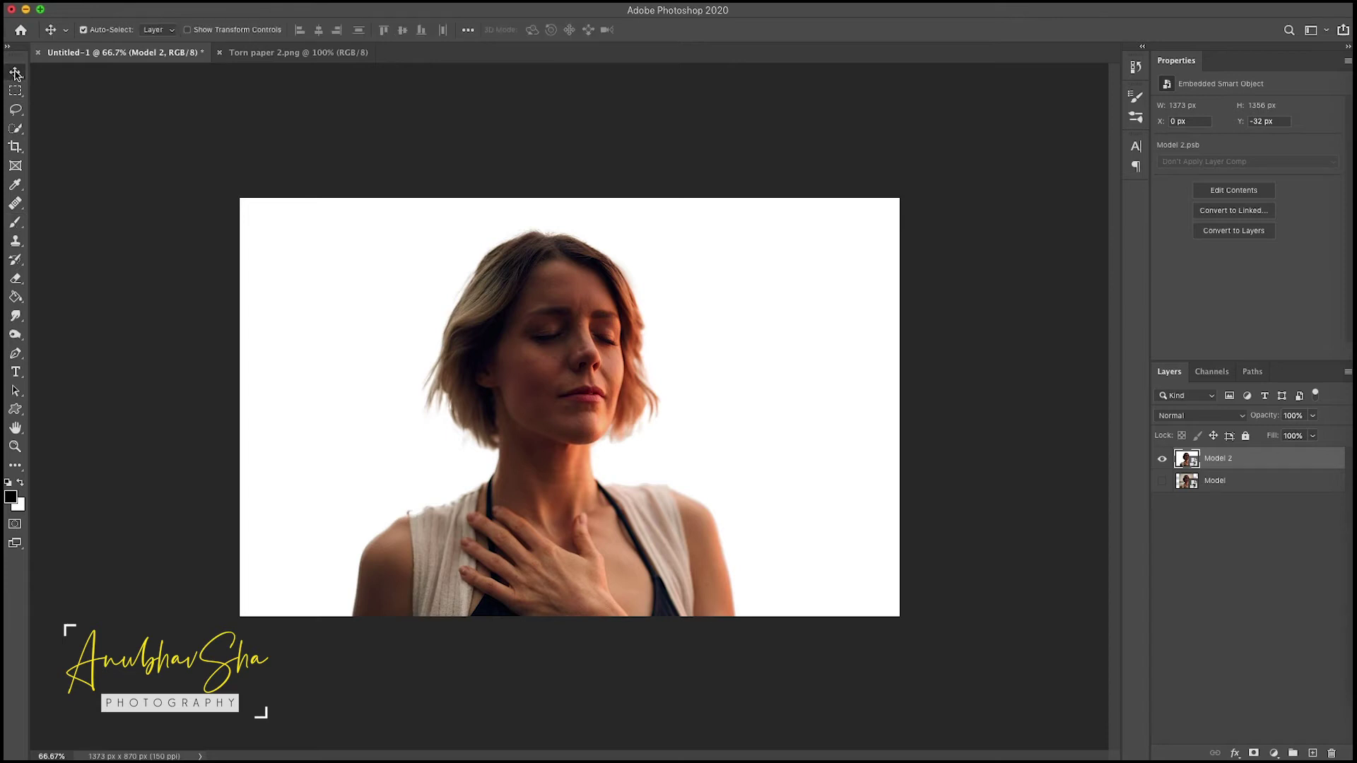
pyautogui.moveTo(498, 413)
pyautogui.mouseDown()
pyautogui.moveTo(414, 371)
pyautogui.moveTo(399, 291)
pyautogui.moveTo(314, 117)
pyautogui.moveTo(304, 60)
pyautogui.moveTo(510, 426)
pyautogui.mouseUp()
pyautogui.hotkey('ctrl', 't')
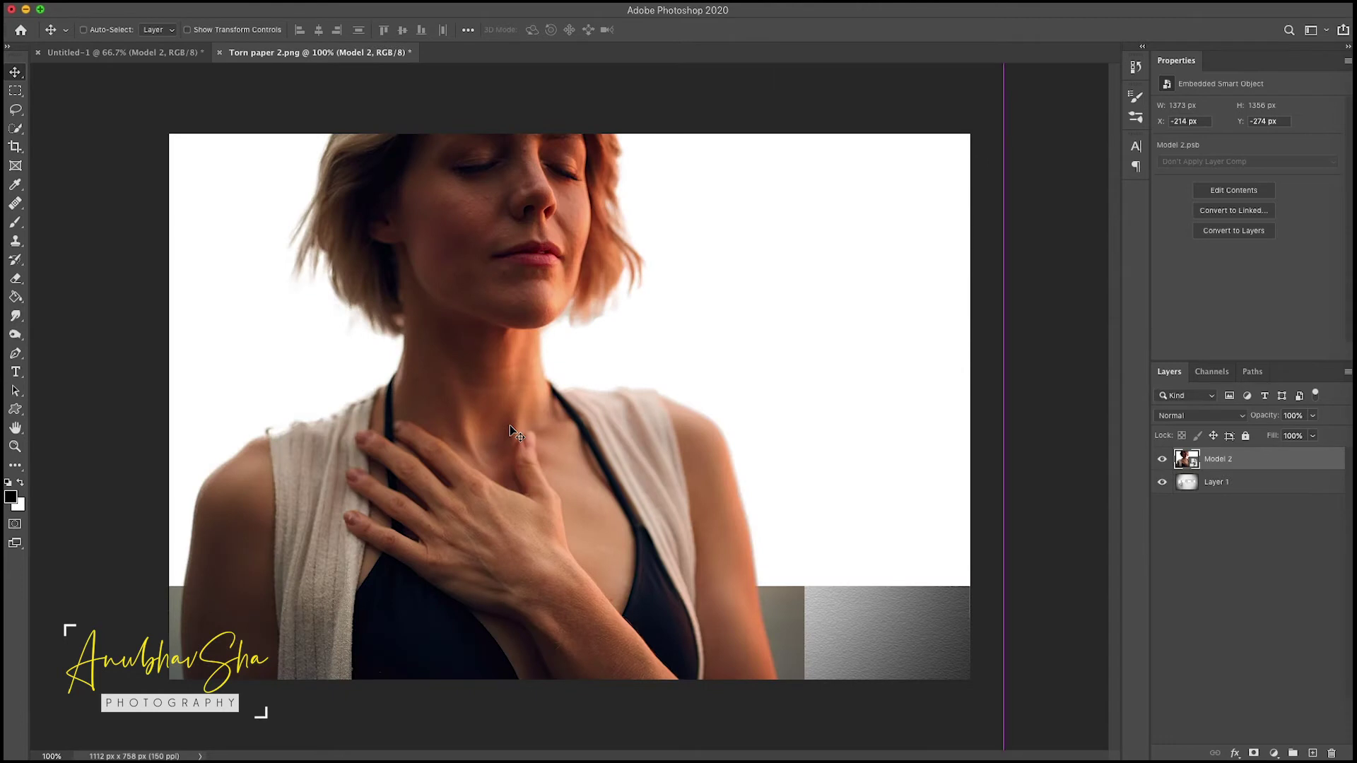
pyautogui.hotkey('ctrl', '-')
pyautogui.hotkey('ctrl', '-')
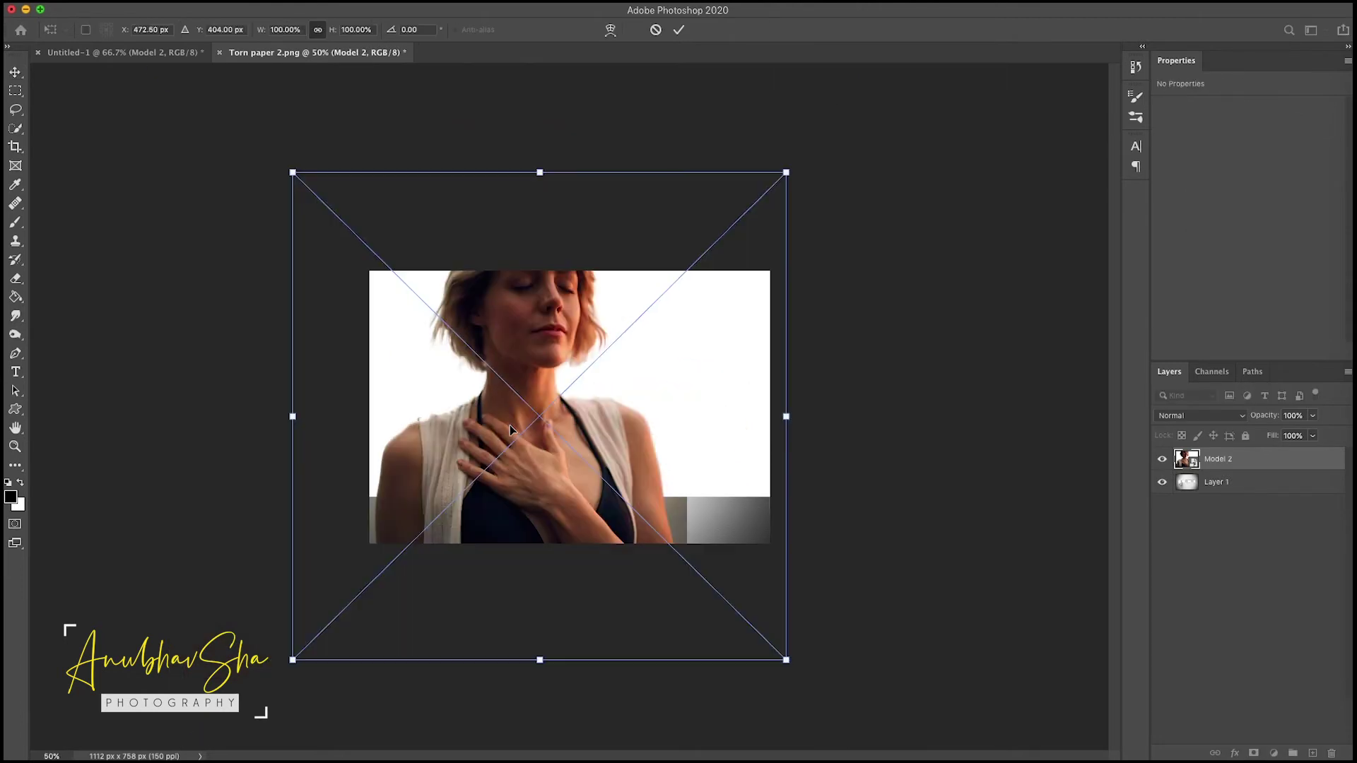
pyautogui.moveTo(778, 172); pyautogui.dragTo(671, 279)
pyautogui.moveTo(290, 663); pyautogui.dragTo(392, 564)
pyautogui.moveTo(614, 416); pyautogui.dragTo(588, 398)
pyautogui.moveTo(657, 553); pyautogui.dragTo(768, 628)
pyautogui.moveTo(616, 399); pyautogui.dragTo(714, 369)
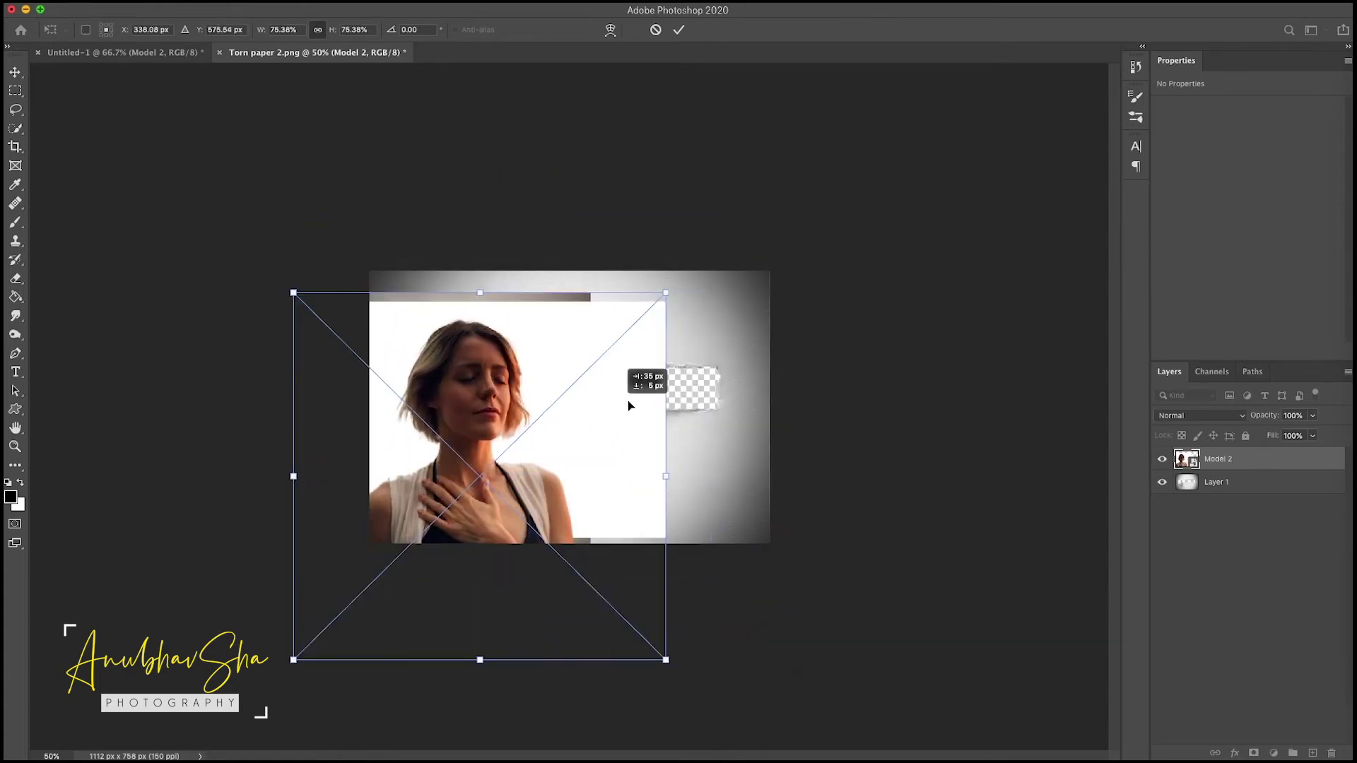
pyautogui.moveTo(396, 626); pyautogui.dragTo(370, 654)
pyautogui.moveTo(571, 655); pyautogui.dragTo(571, 686)
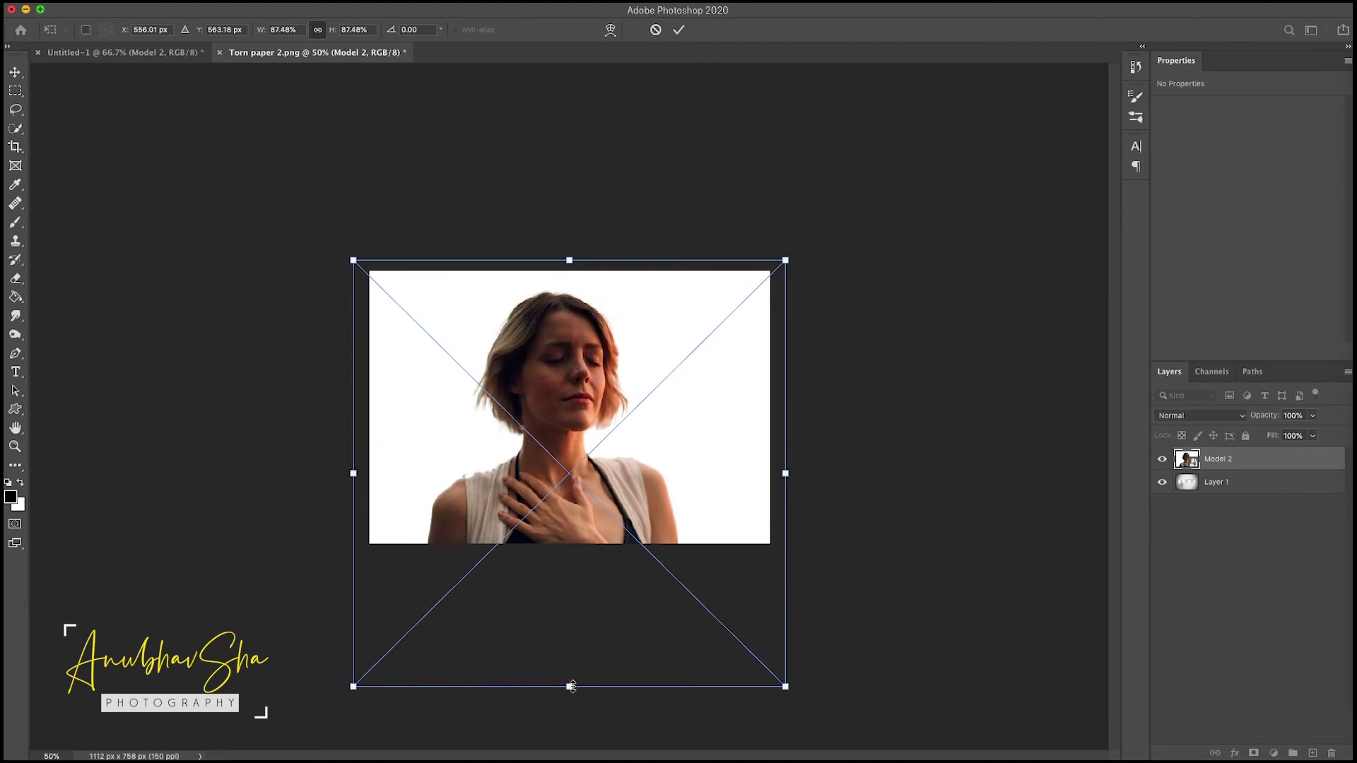
pyautogui.press('Return')
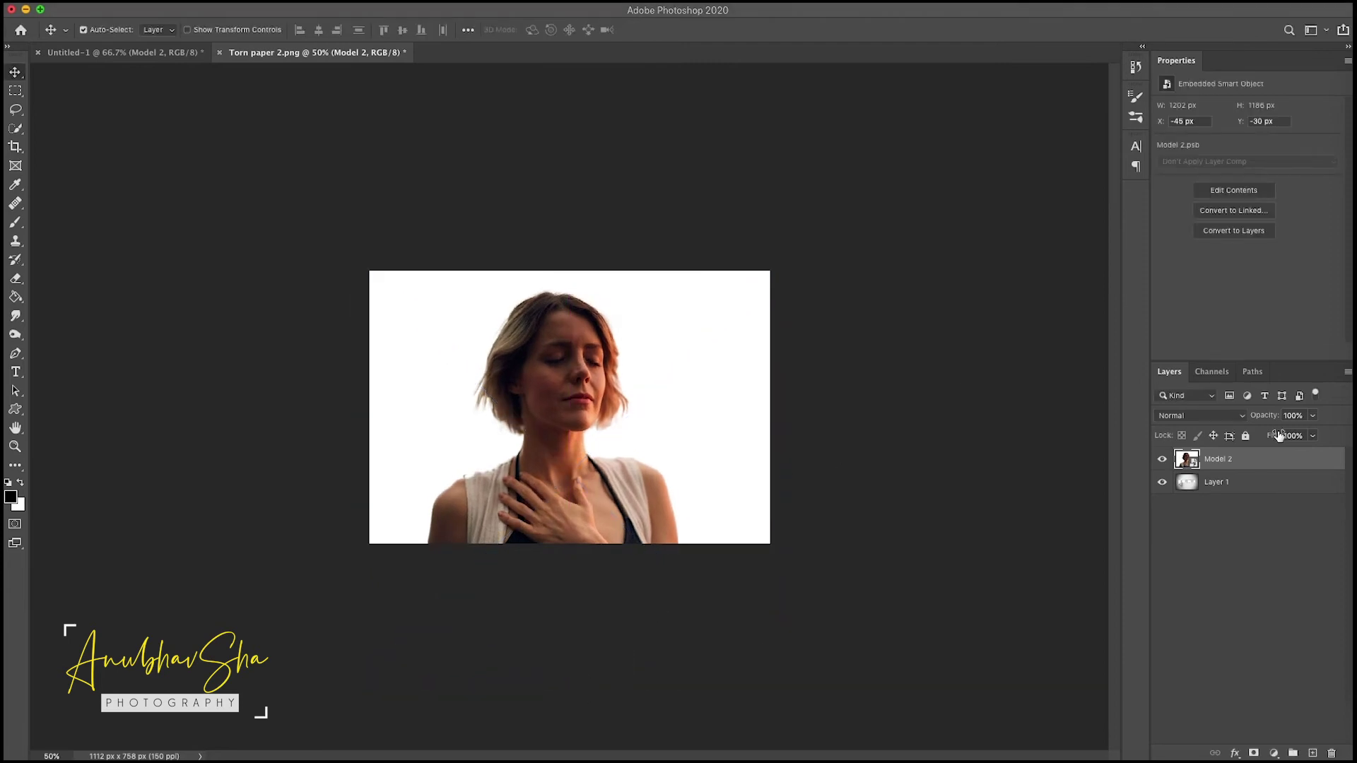
# Step: Lower Model 2's opacity to 78%, then enlarge and reposition it so the eyes sit over the torn opening
pyautogui.moveTo(1271, 419); pyautogui.dragTo(1264, 419)
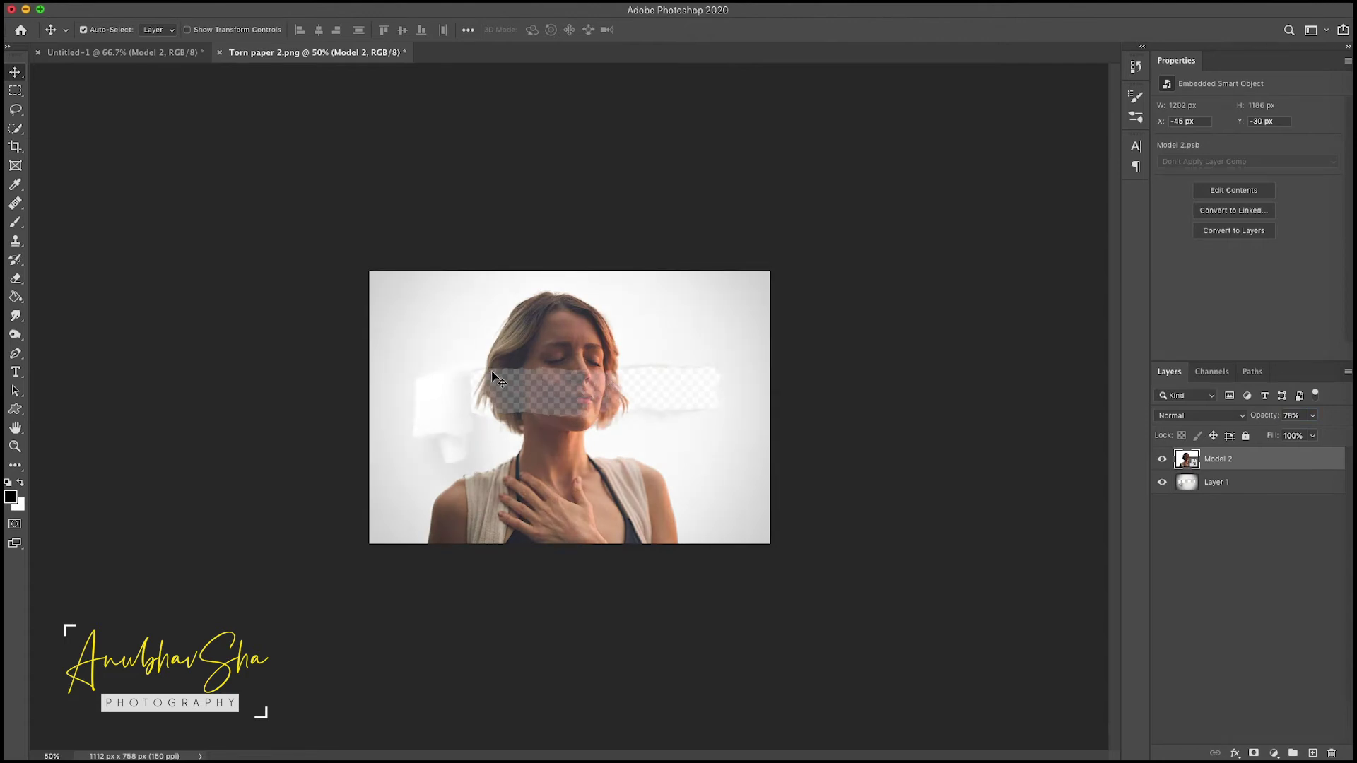
pyautogui.click(710, 406)
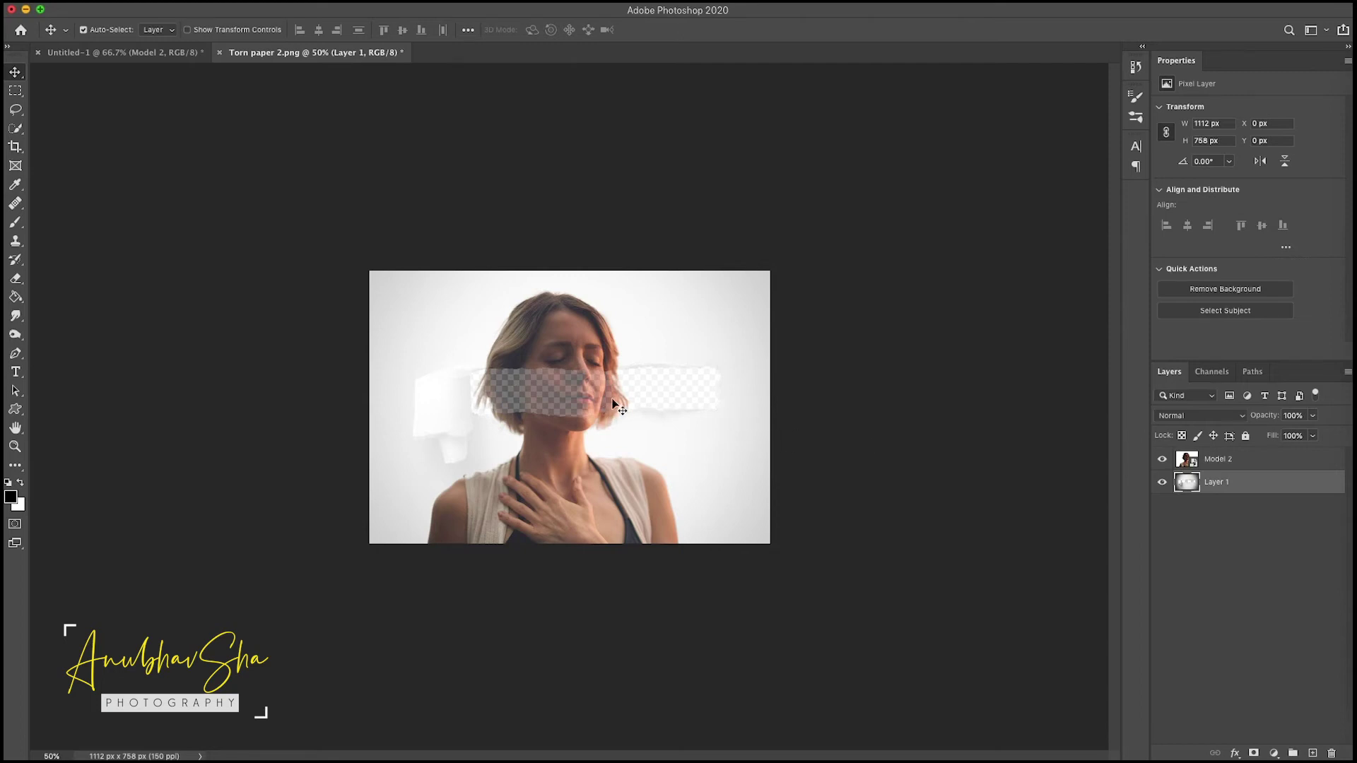
pyautogui.moveTo(610, 398); pyautogui.dragTo(568, 365)
pyautogui.press('super+t')
pyautogui.moveTo(746, 655); pyautogui.dragTo(864, 759)
pyautogui.moveTo(720, 441); pyautogui.dragTo(727, 474)
pyautogui.moveTo(596, 260); pyautogui.dragTo(597, 259)
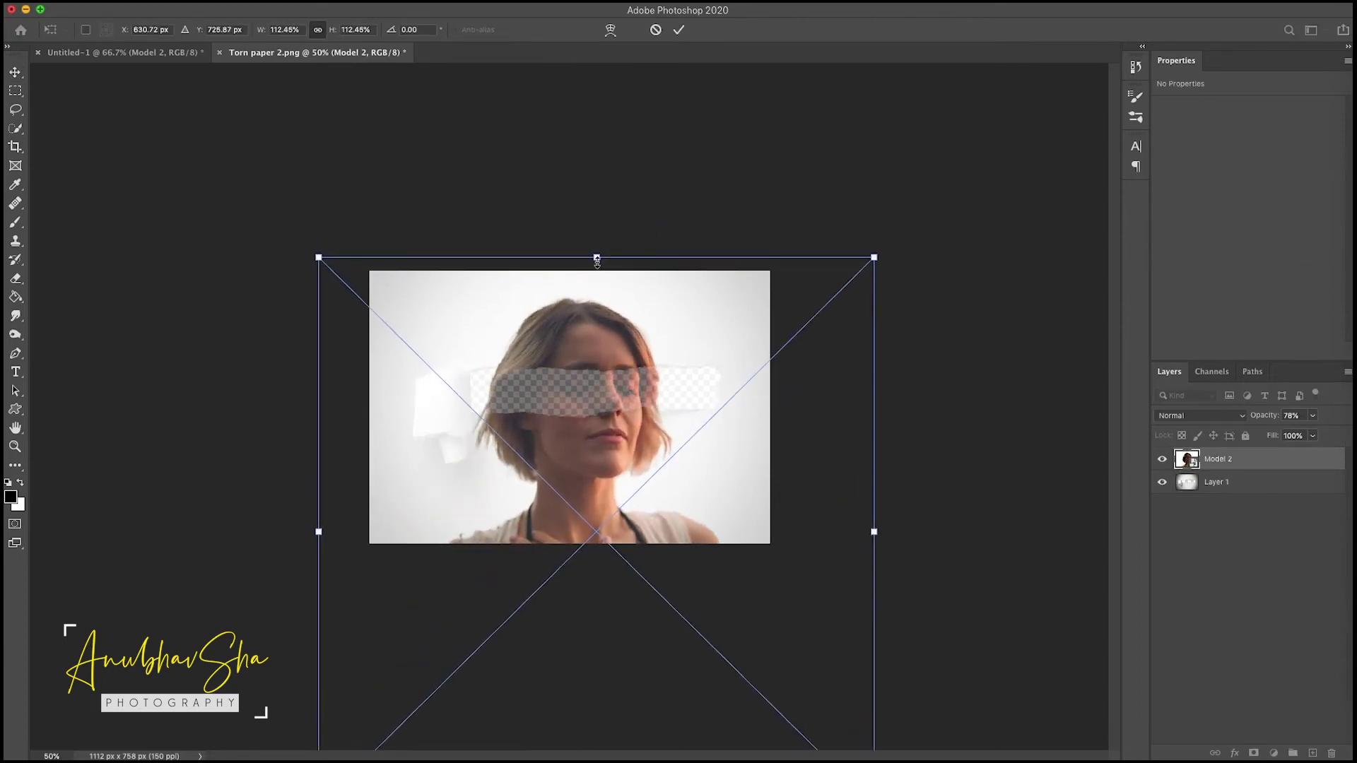
pyautogui.press('Return')
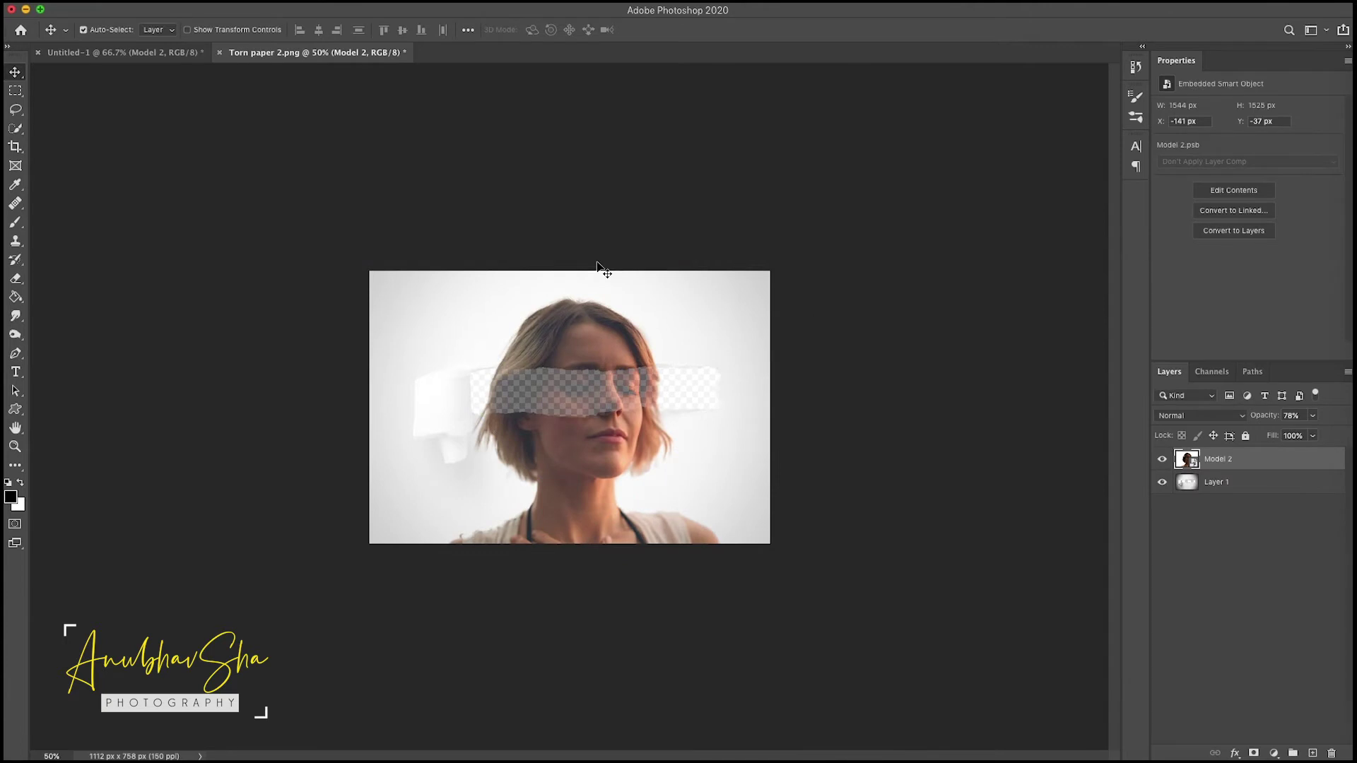
# Step: Restore Model 2's opacity to 100% and place a duplicate of it beneath the torn paper Layer 1
pyautogui.click(1263, 417)
pyautogui.write('100')
pyautogui.press('Return')
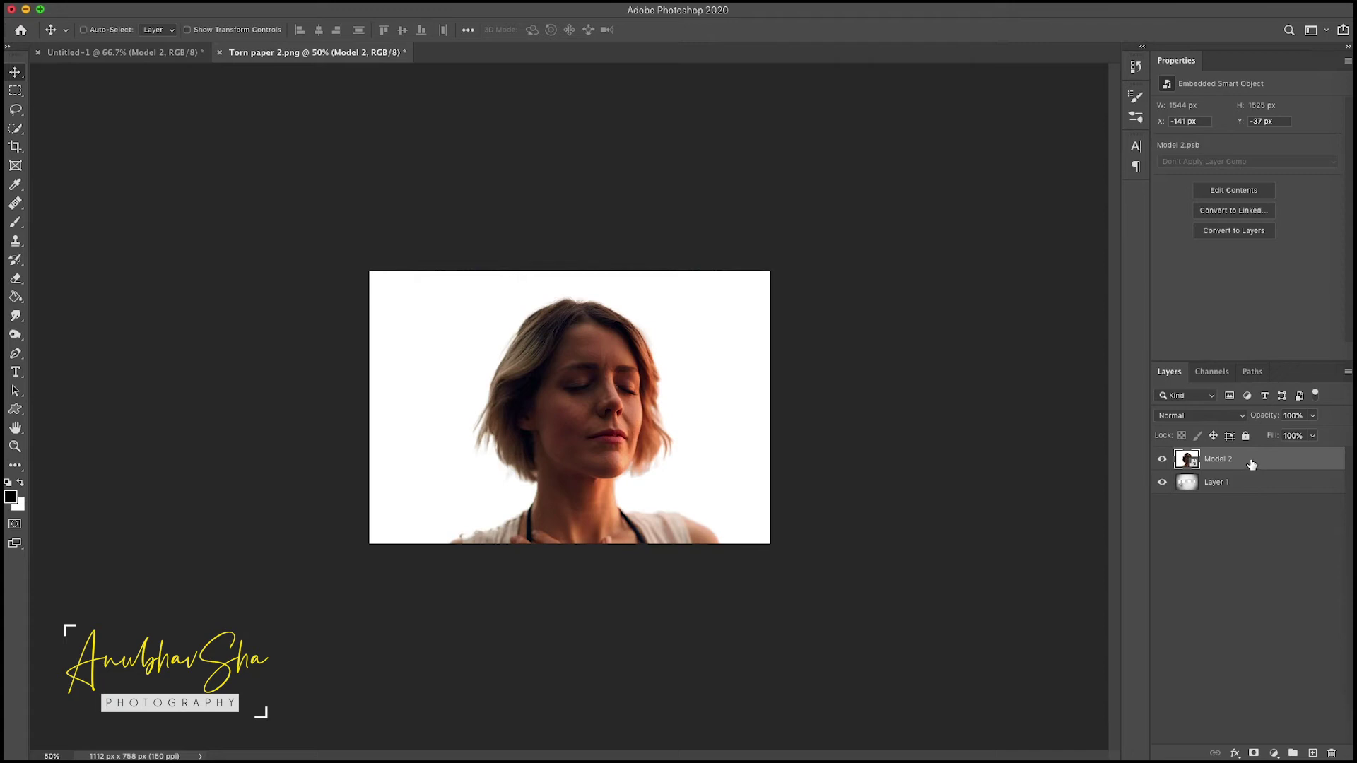
pyautogui.press('super+j')
pyautogui.moveTo(1233, 460); pyautogui.dragTo(1221, 531)
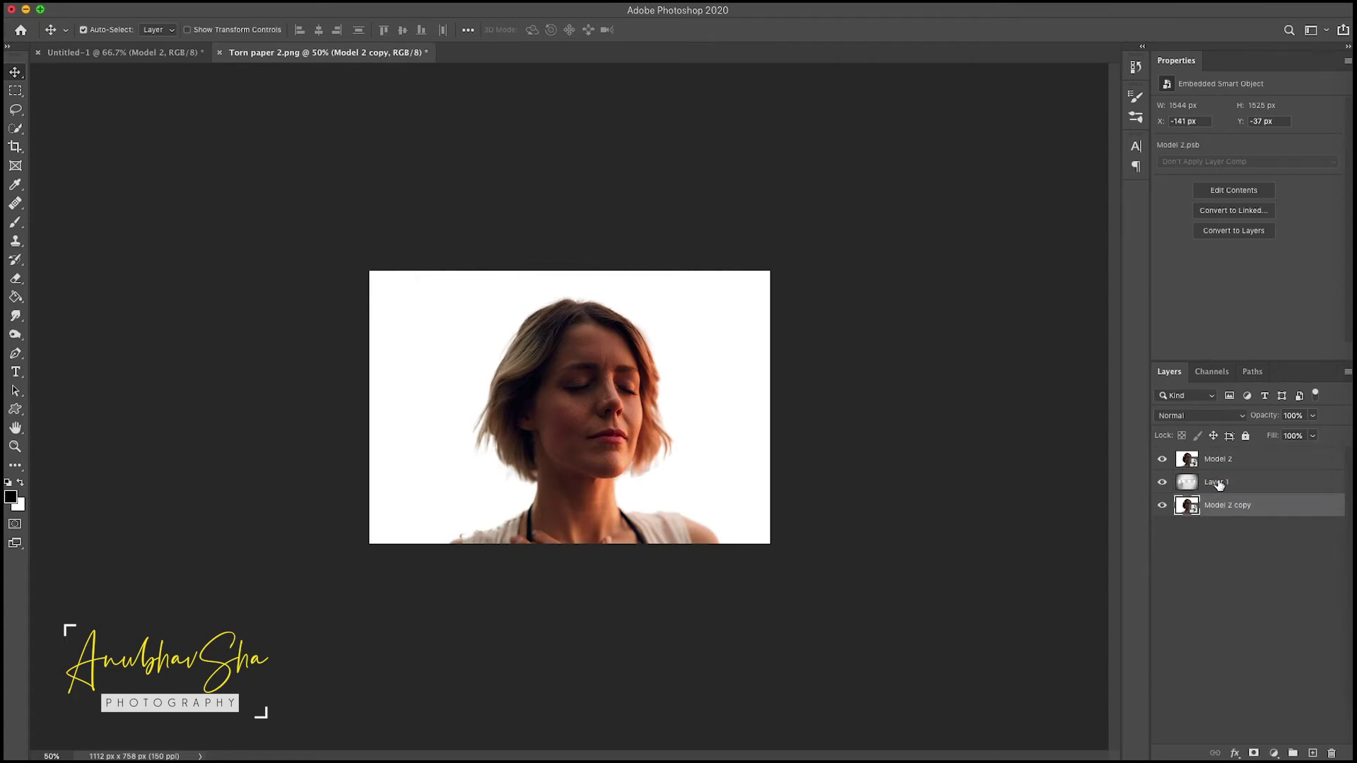
# Step: Mask Model 2 with the outline of Layer 1 so it is hidden inside the torn opening
pyautogui.click(1235, 463)
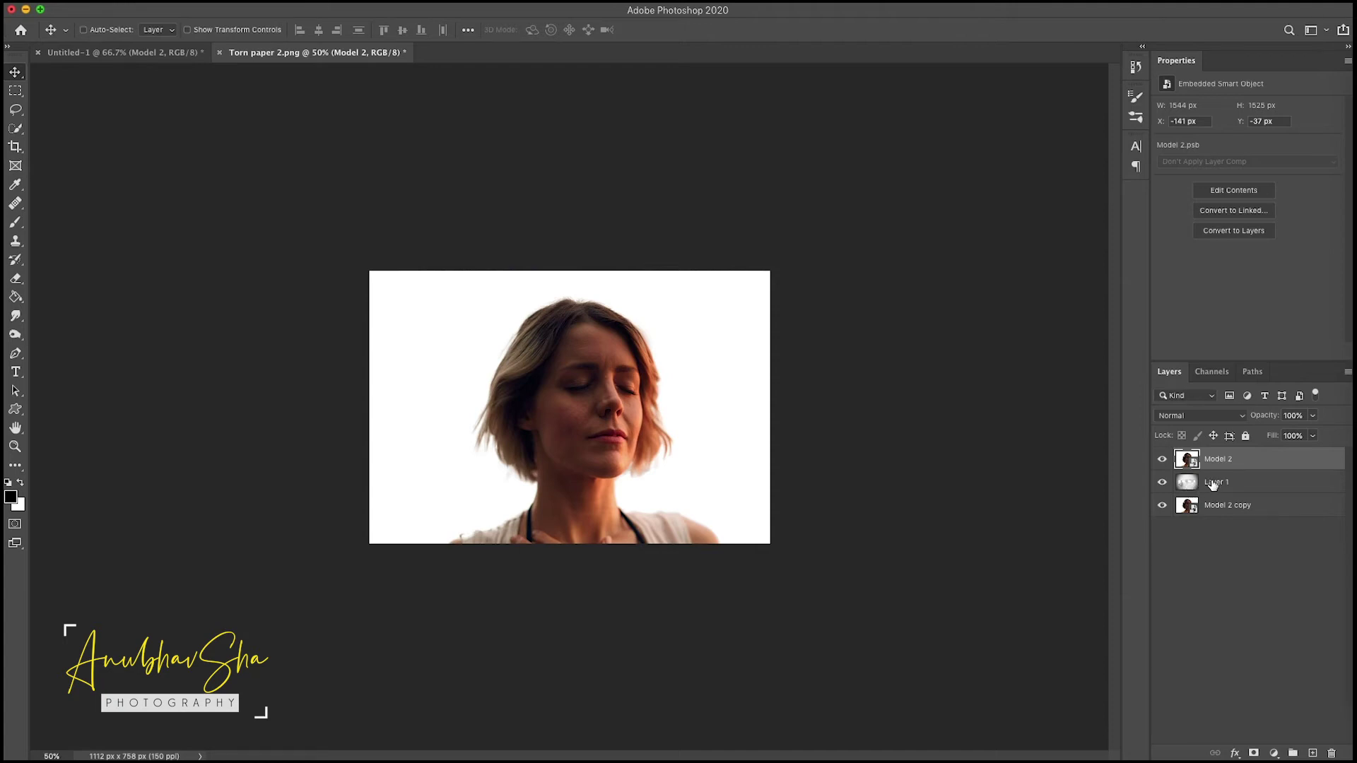
pyautogui.keyDown('super'); pyautogui.click(1190, 483); pyautogui.keyUp('super')
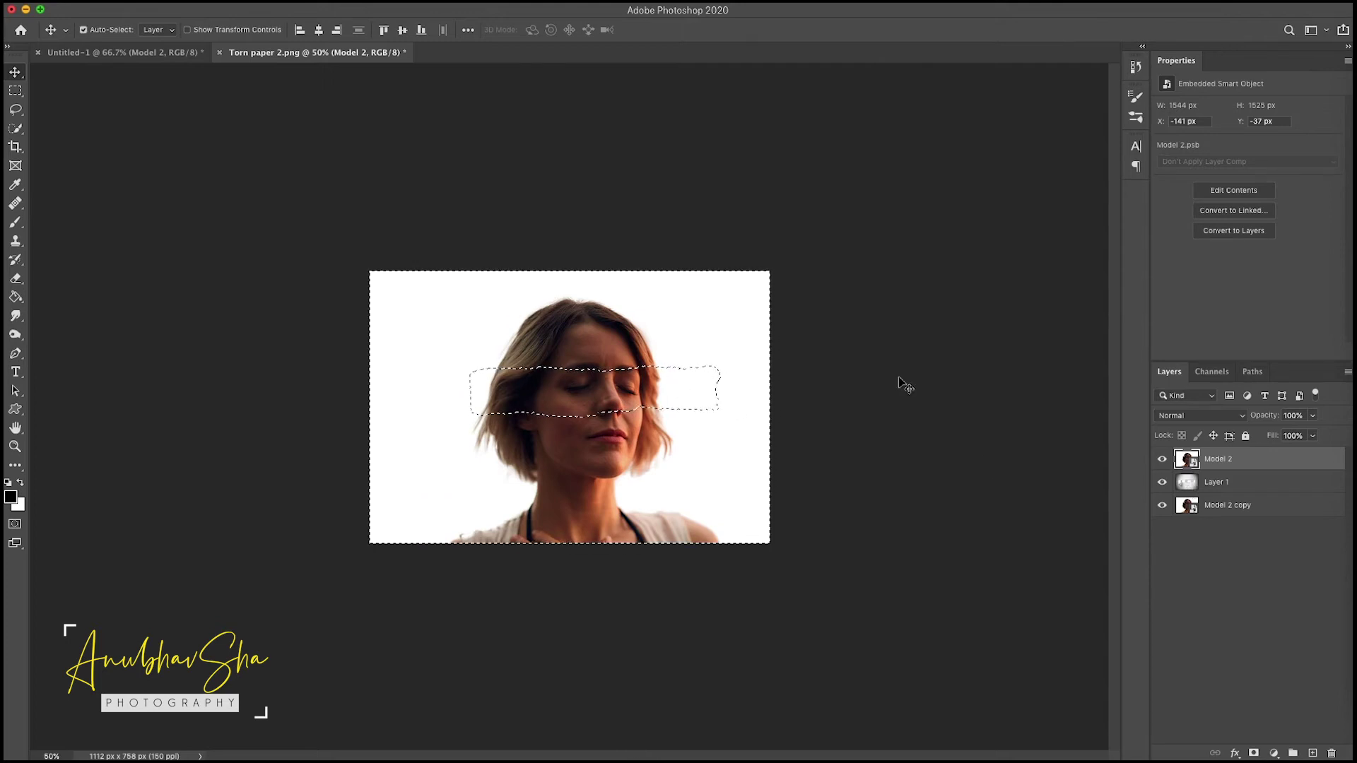
pyautogui.keyDown('alt'); pyautogui.click(1255, 753); pyautogui.keyUp('alt')
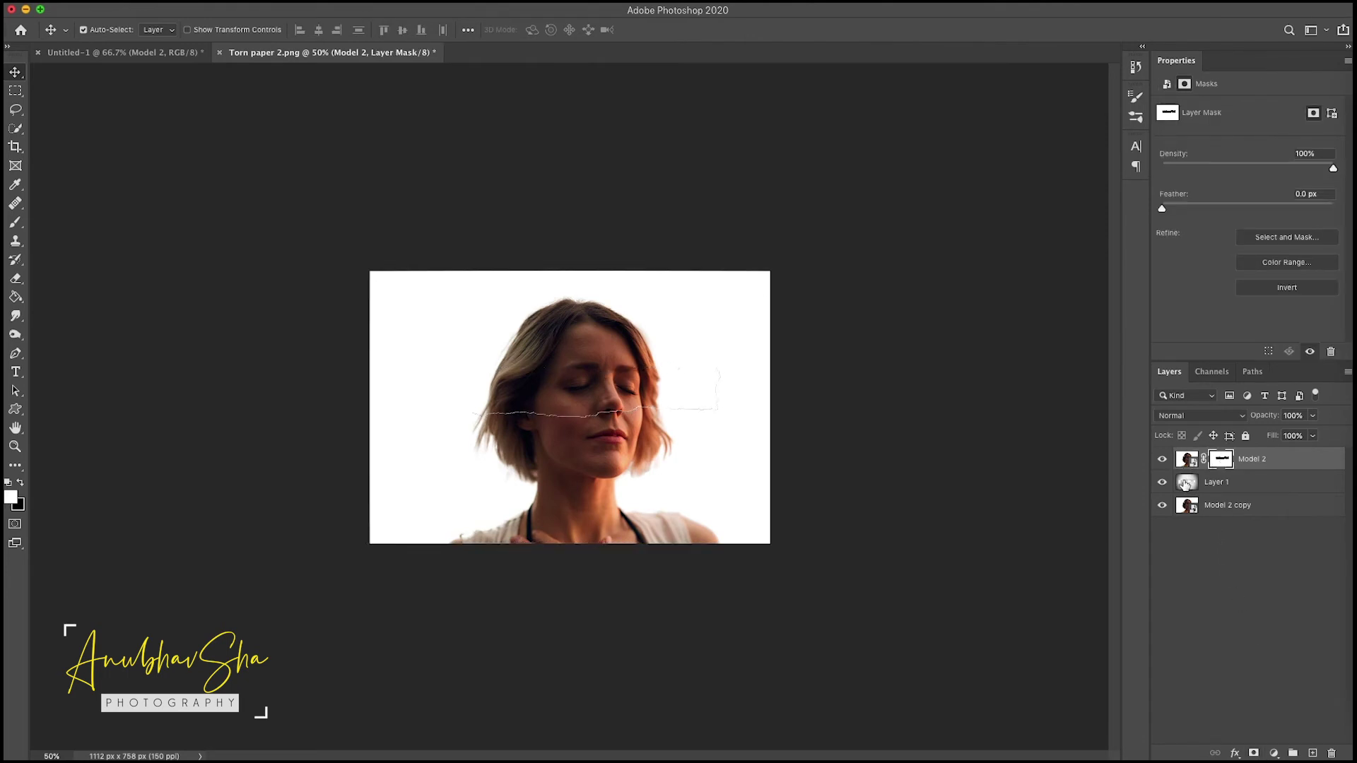
# Step: Set the blend mode of the masked Model 2 layer to Multiply
pyautogui.click(1185, 460)
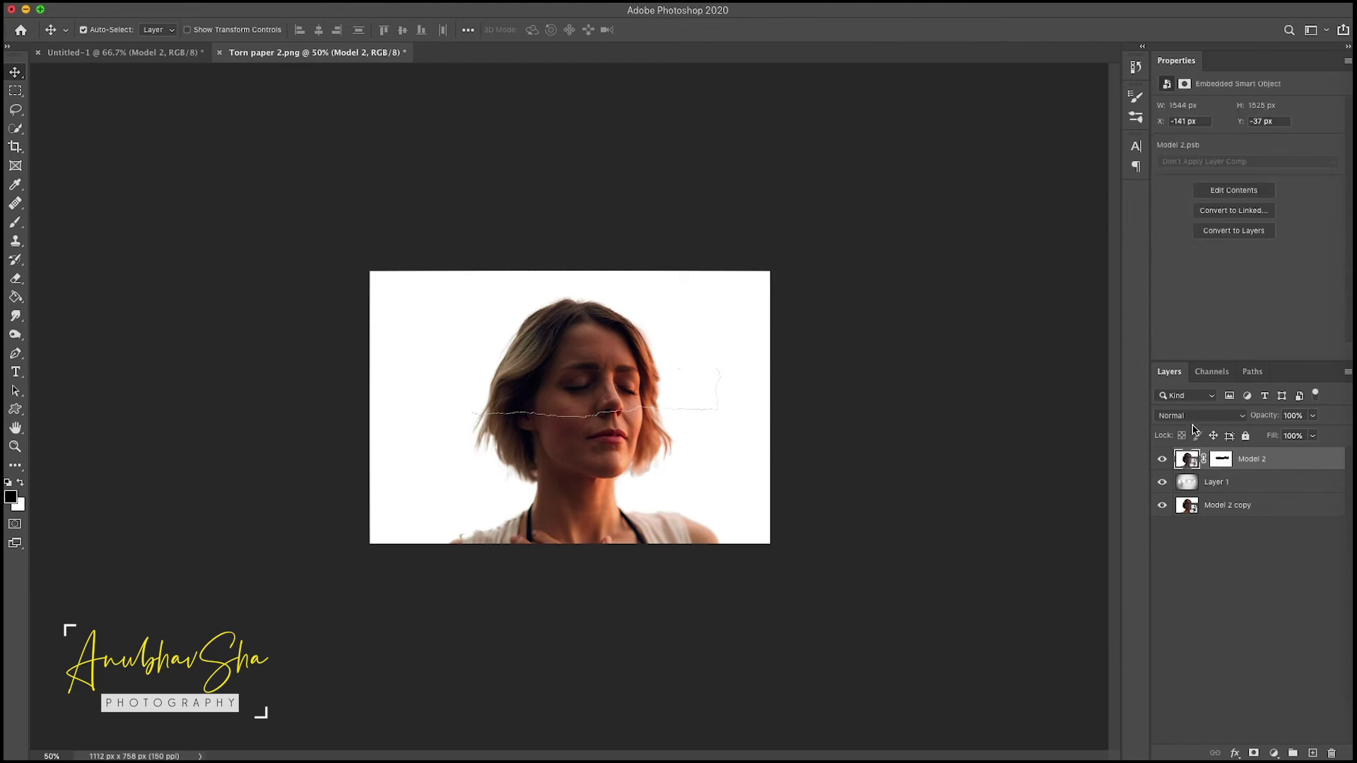
pyautogui.click(1190, 417)
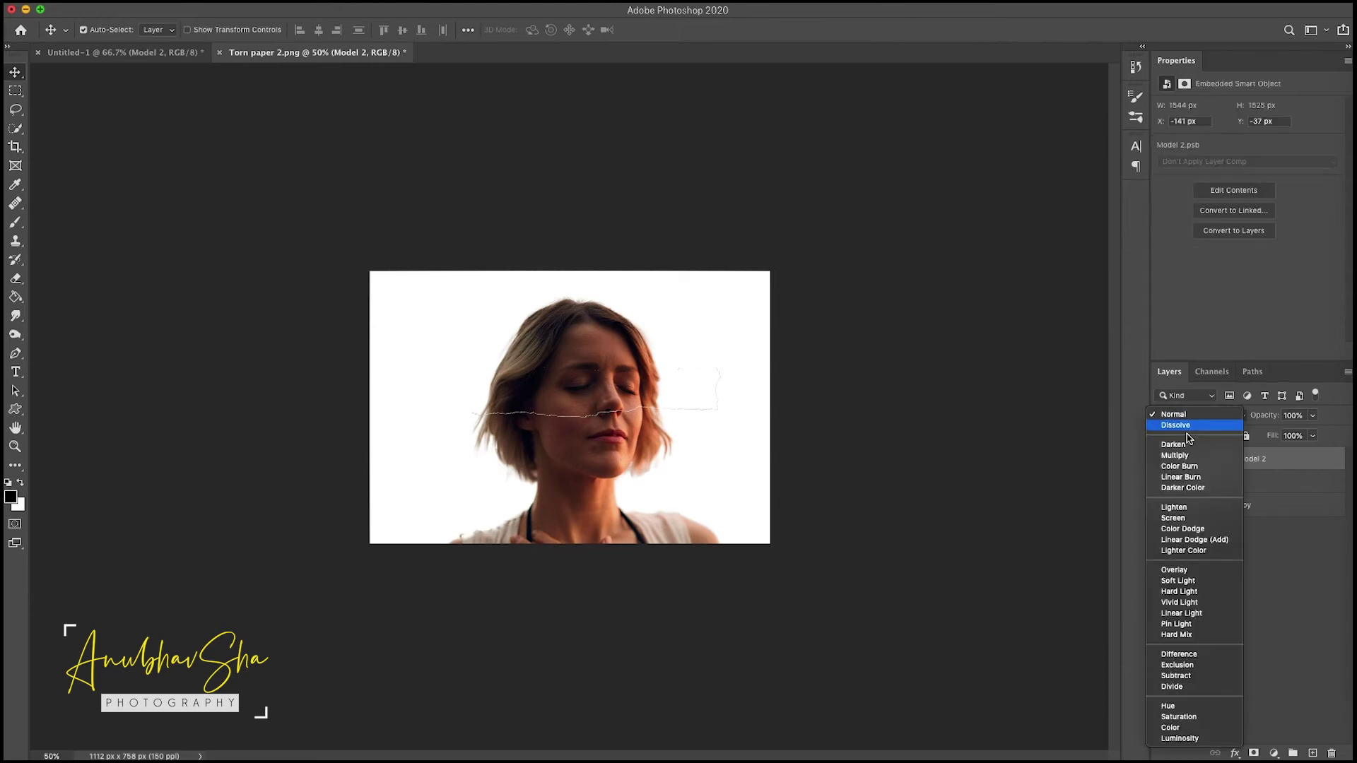
pyautogui.click(1187, 456)
pyautogui.press('super+1')
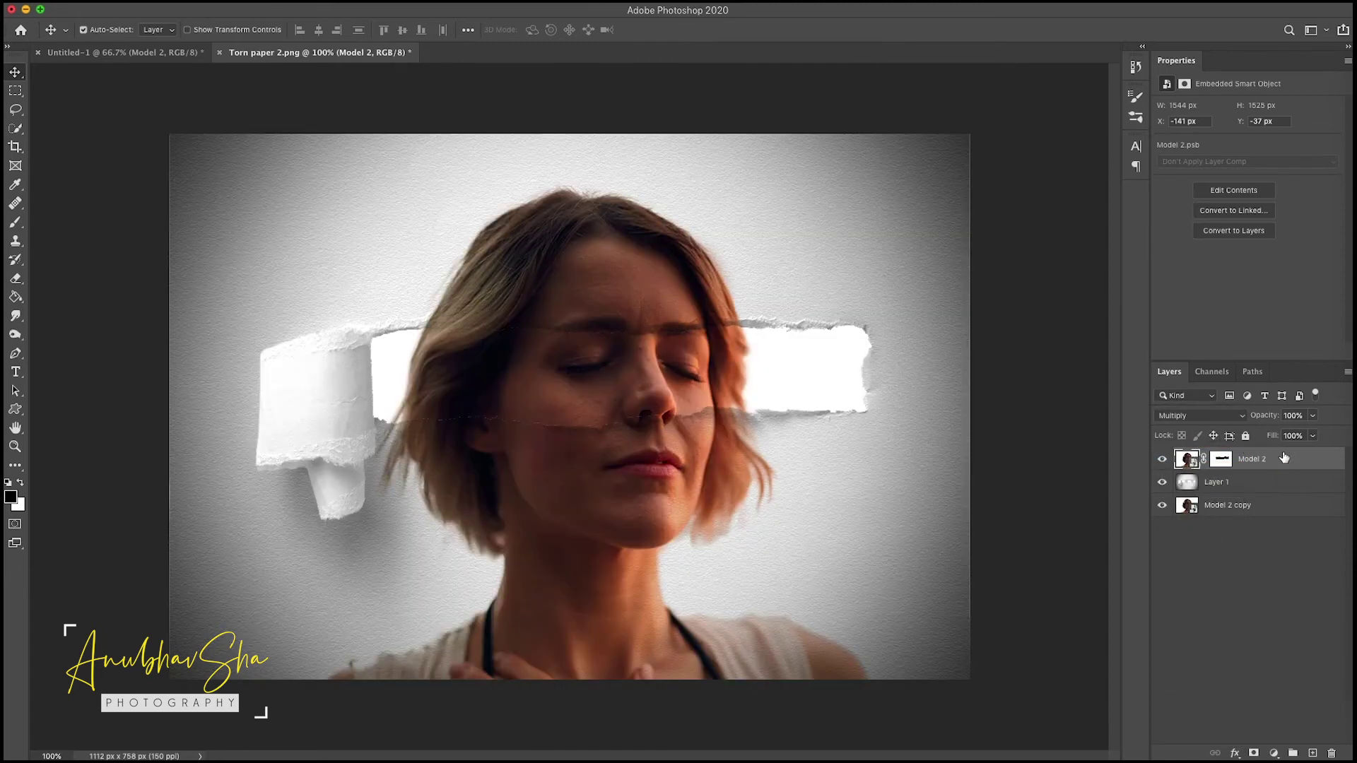
# Step: Add a Black & White adjustment layer clipped to Model 2, keeping the default preset
pyautogui.click(1275, 753)
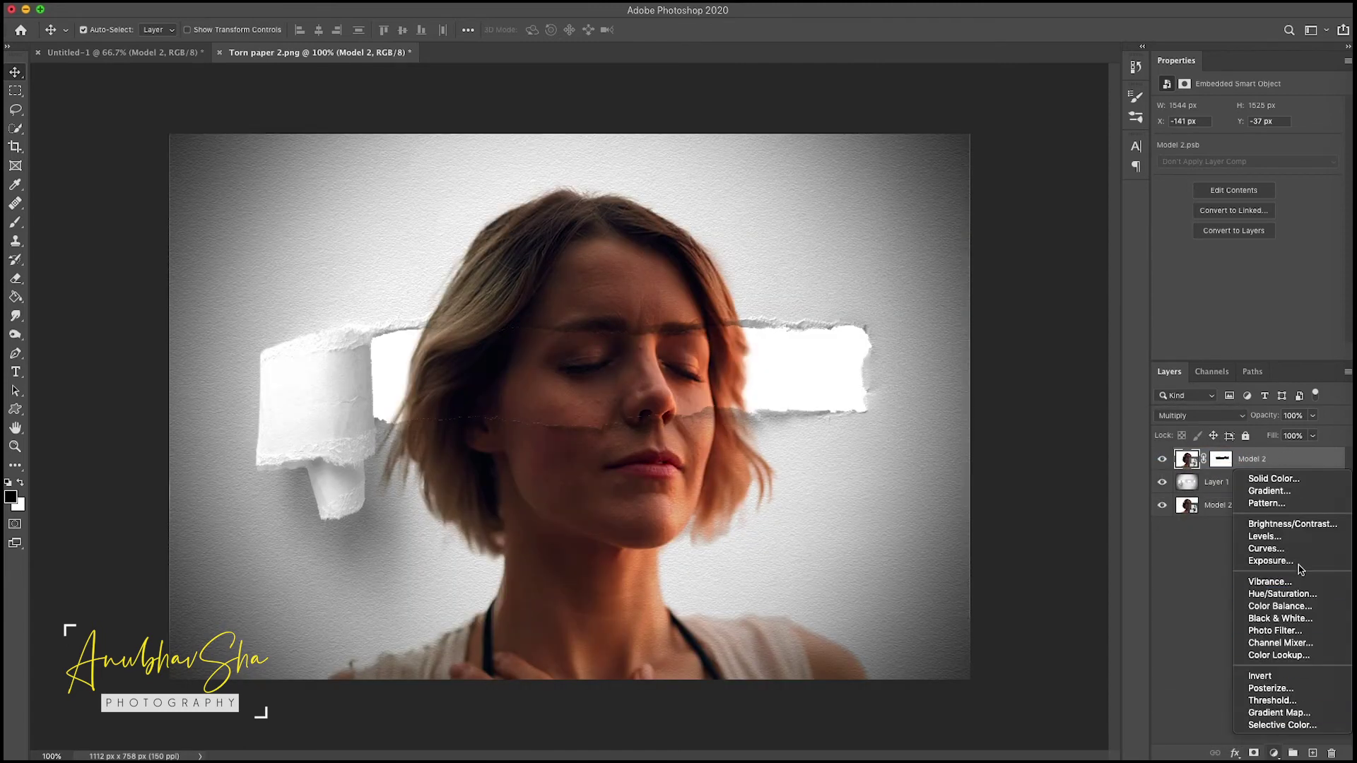
pyautogui.click(1280, 618)
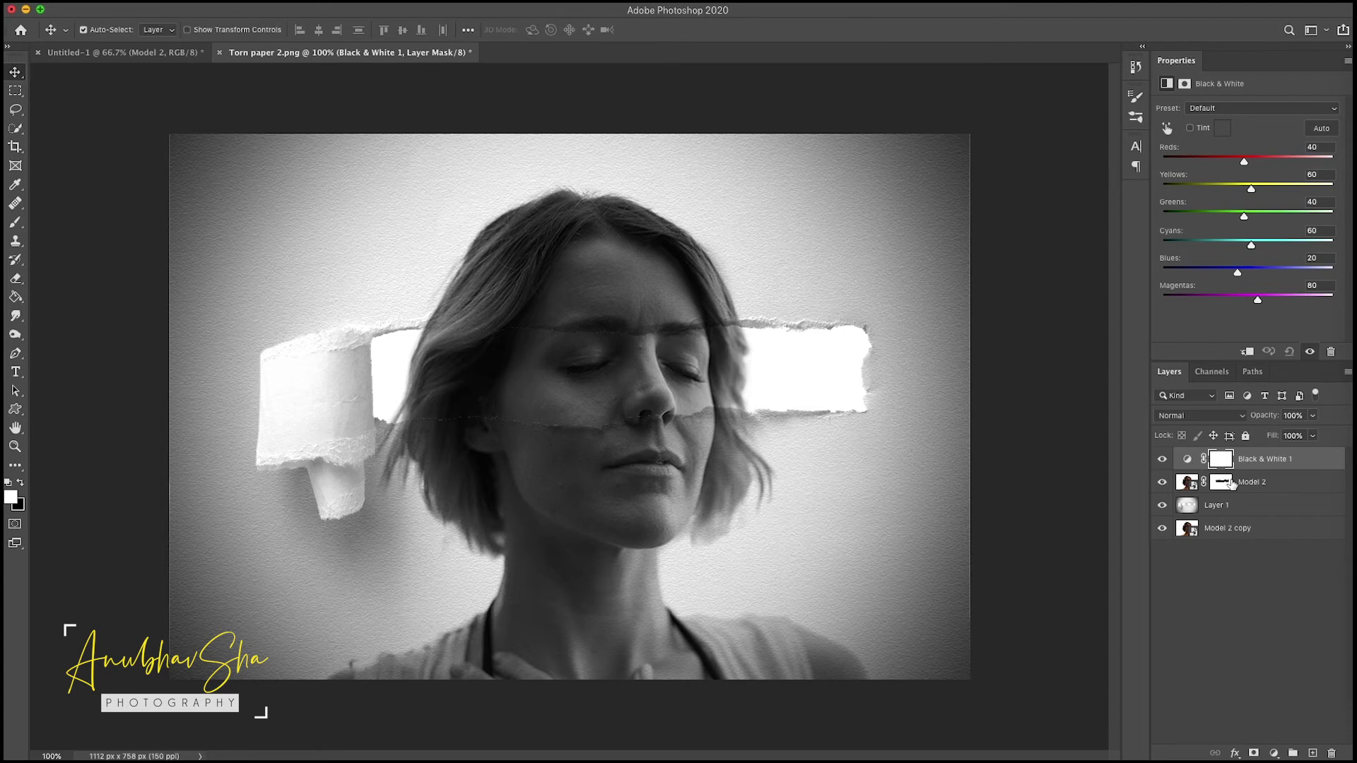
pyautogui.click(1247, 351)
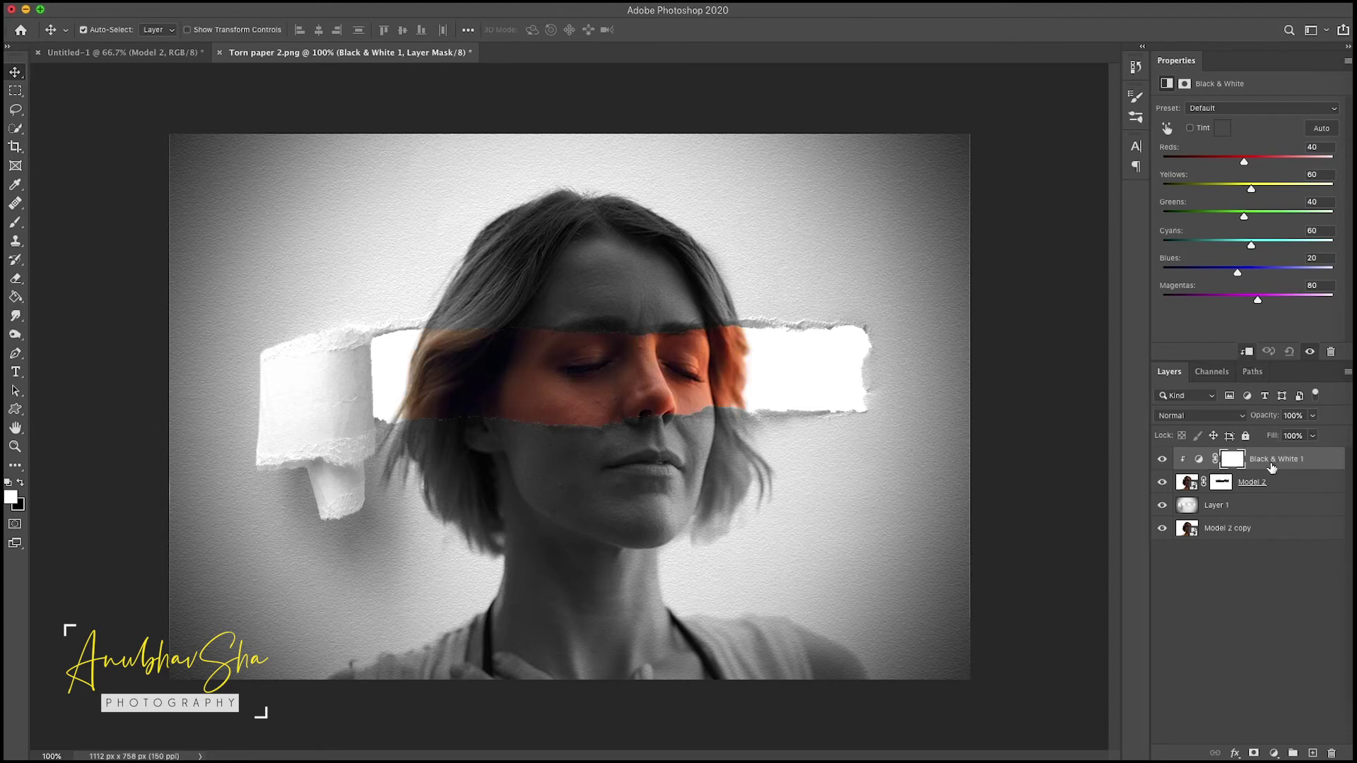
# Step: Add a Levels adjustment clipped above Black & White 1, with input levels 11, 0.84 and 187 and output black 7
pyautogui.click(1275, 755)
pyautogui.click(1262, 563)
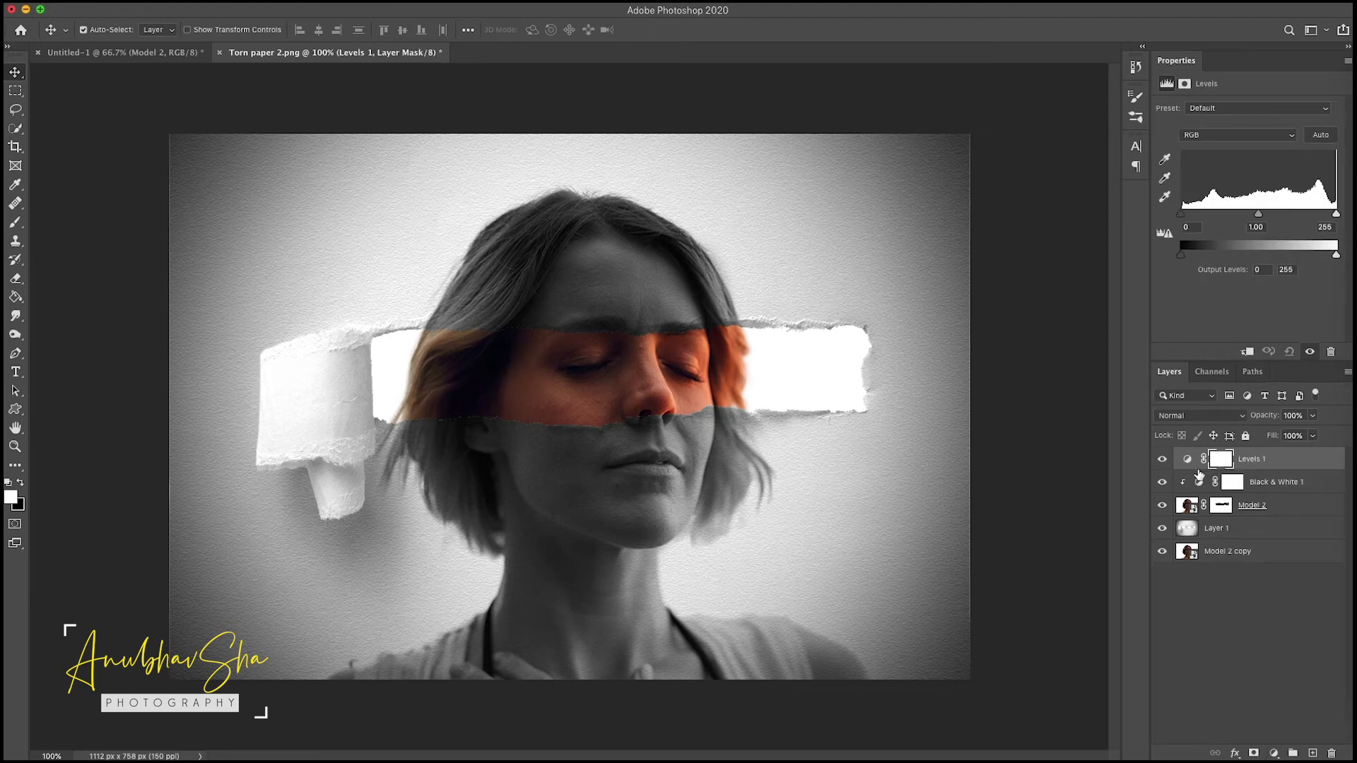
pyautogui.click(1247, 352)
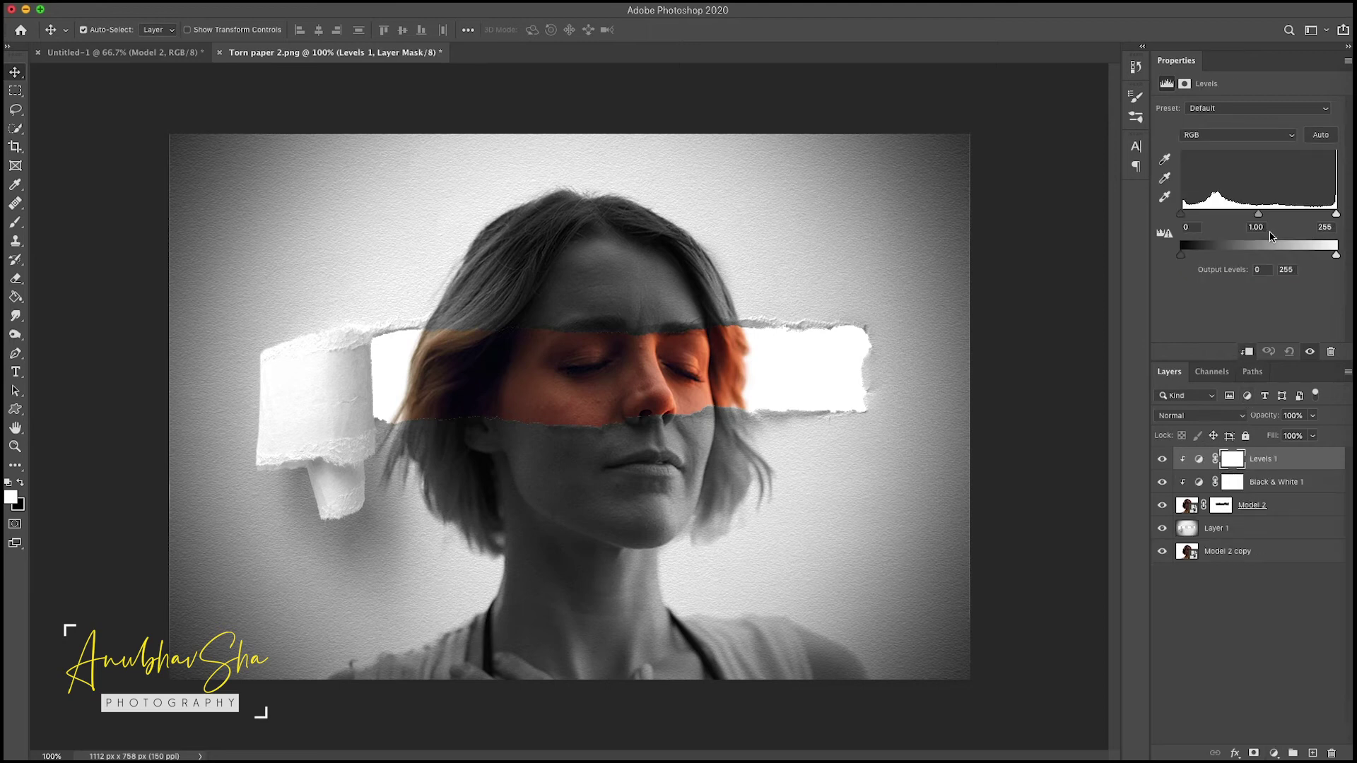
pyautogui.moveTo(1259, 214)
pyautogui.mouseDown()
pyautogui.moveTo(1320, 217)
pyautogui.moveTo(1252, 221)
pyautogui.mouseUp()
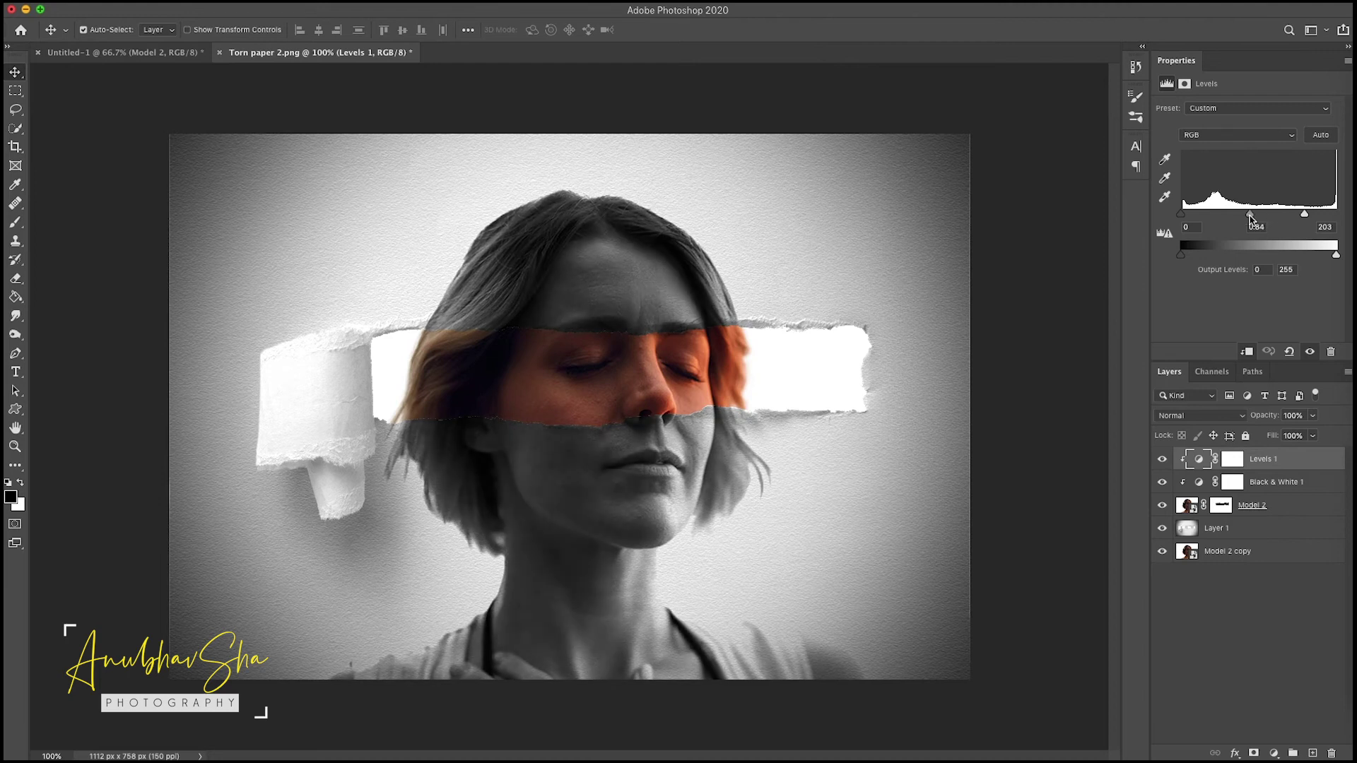
# Step: Give Layer 1 a Multiply drop shadow with 25% opacity, 146° angle, 15 px distance and 10 px size
pyautogui.click(1219, 533)
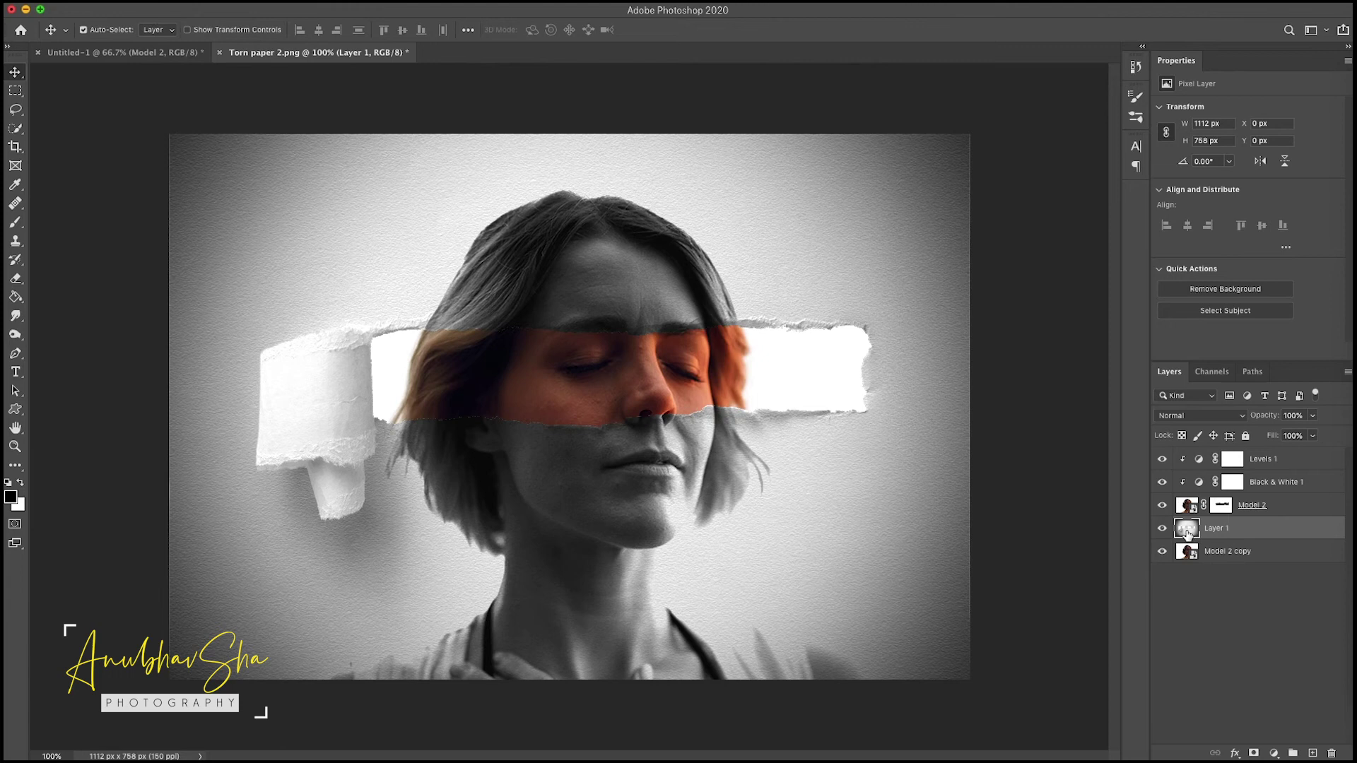
pyautogui.doubleClick(1188, 535)
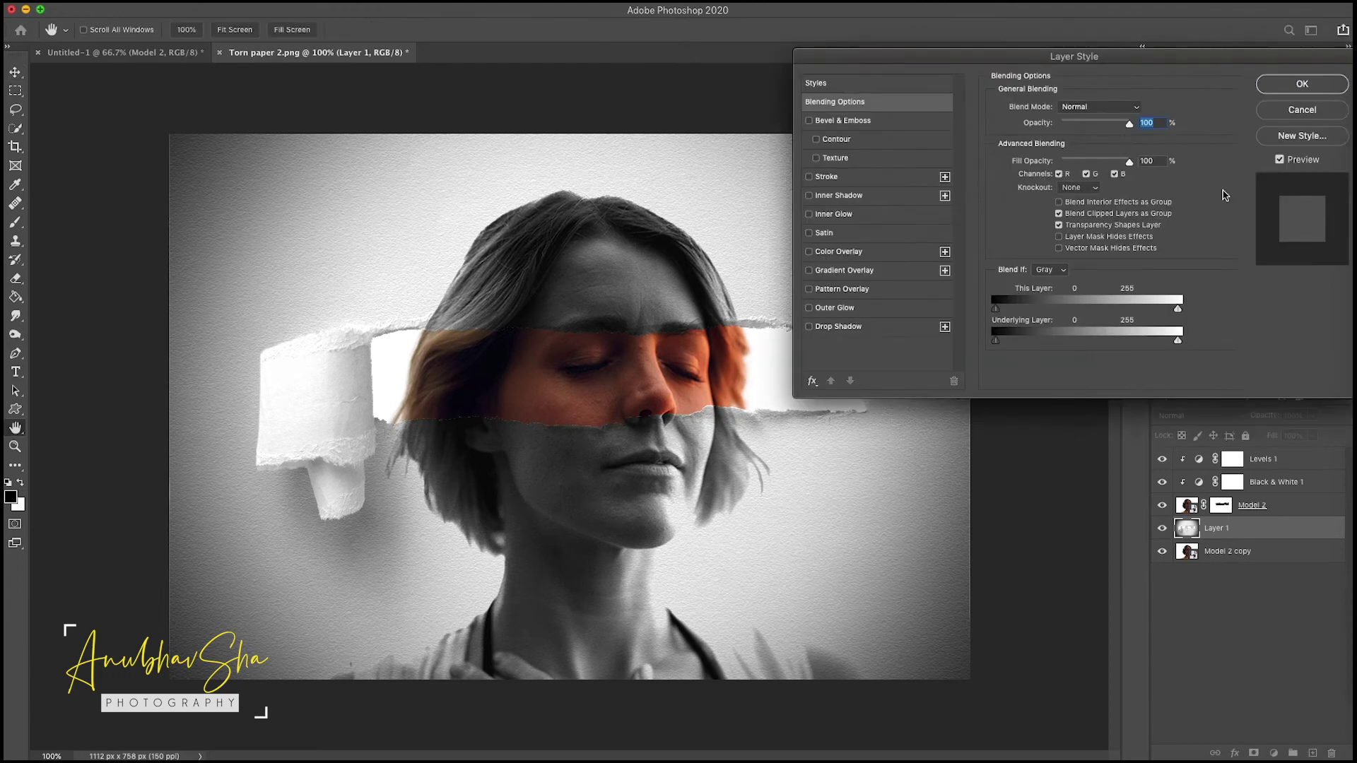
pyautogui.click(831, 328)
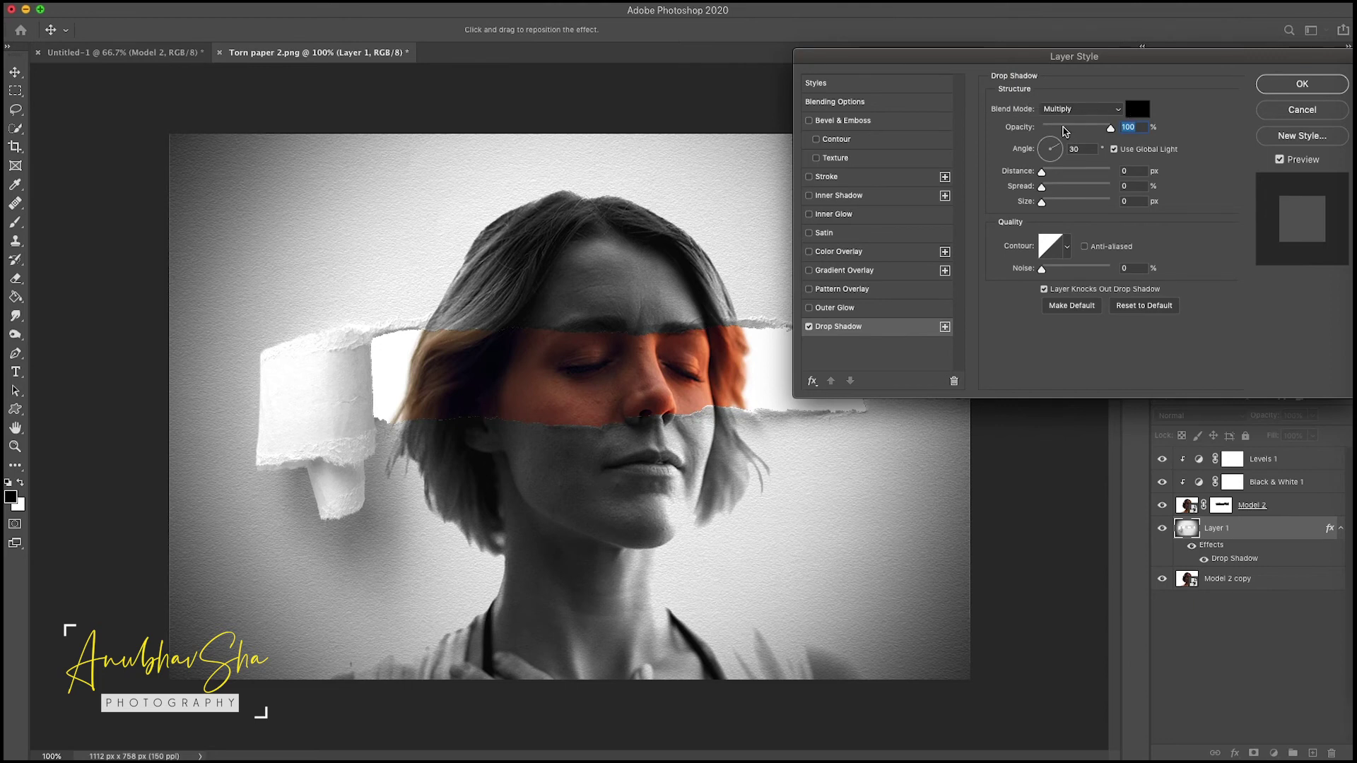
pyautogui.click(1063, 128)
pyautogui.press('Tab')
pyautogui.press('Tab')
pyautogui.write('15')
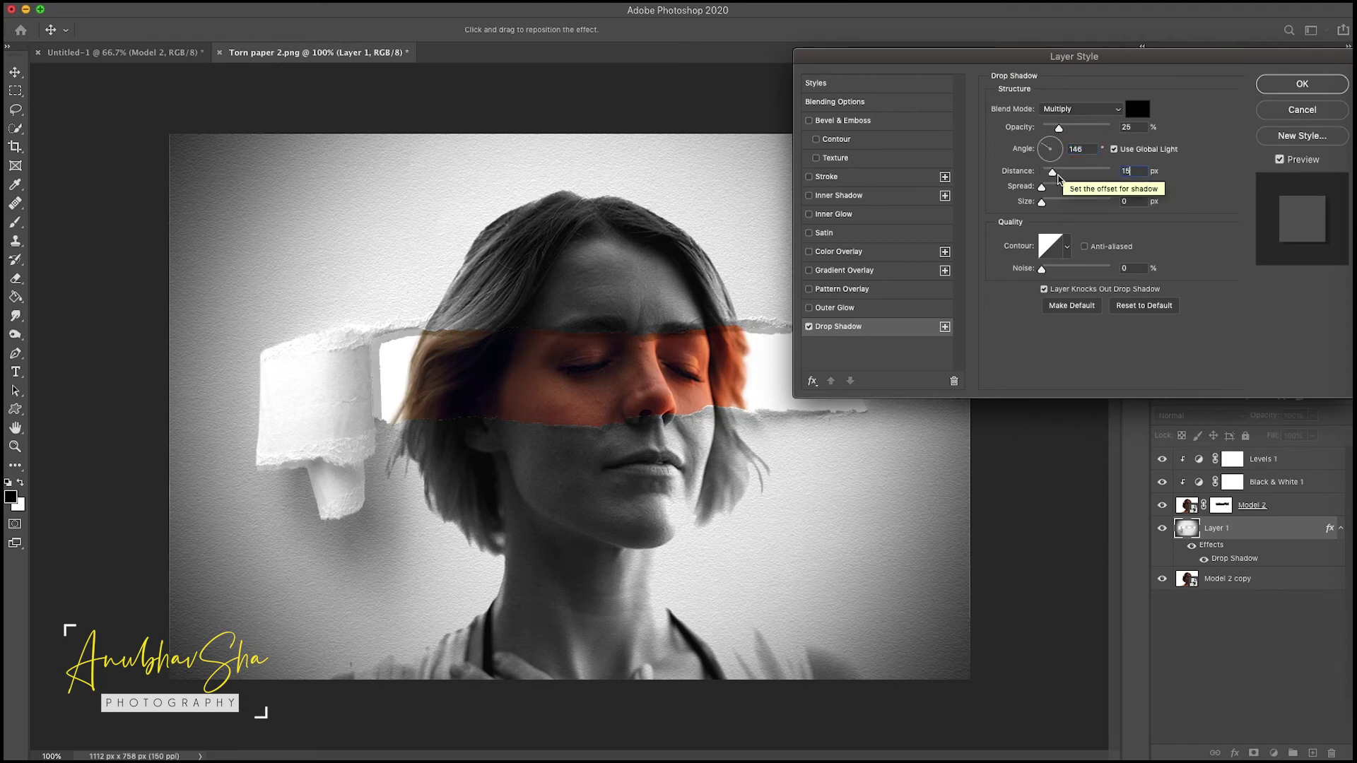
pyautogui.click(1130, 202)
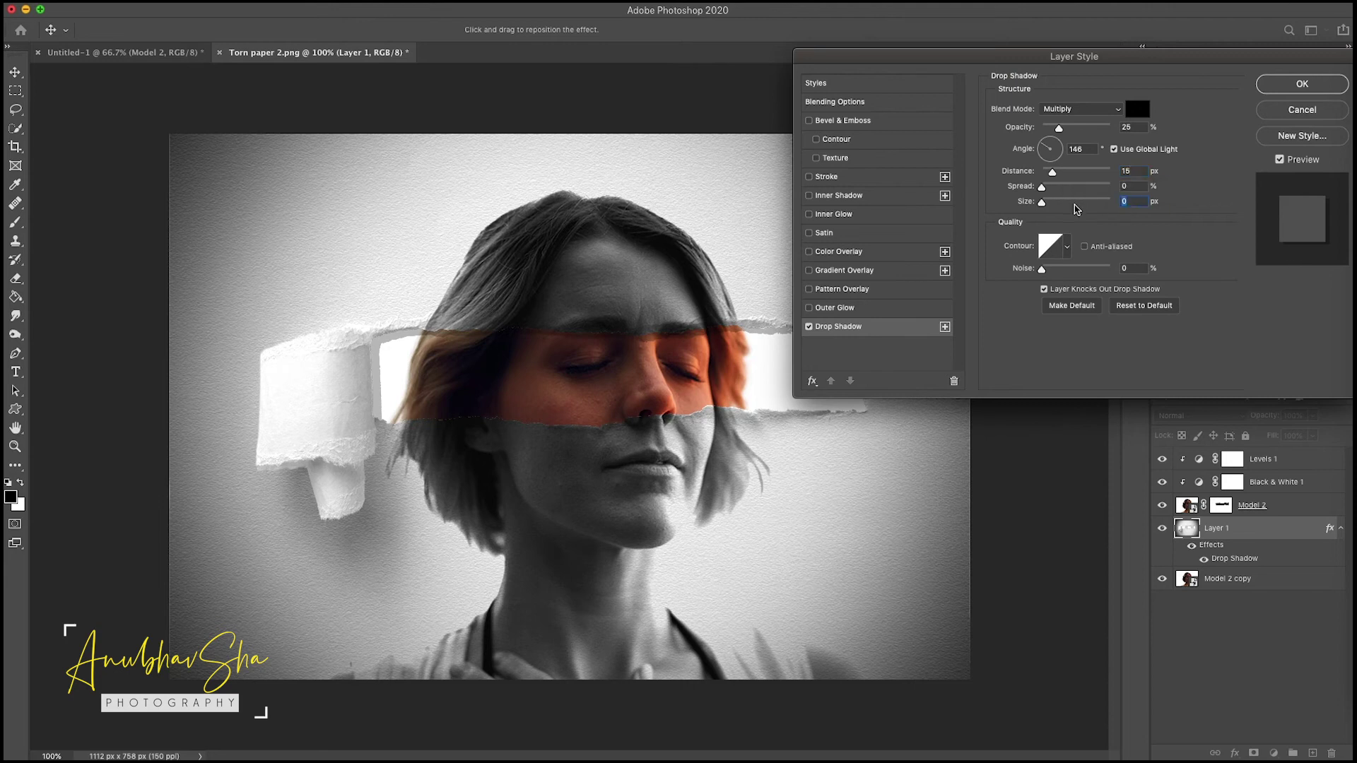
pyautogui.write('10')
pyautogui.press('Tab')
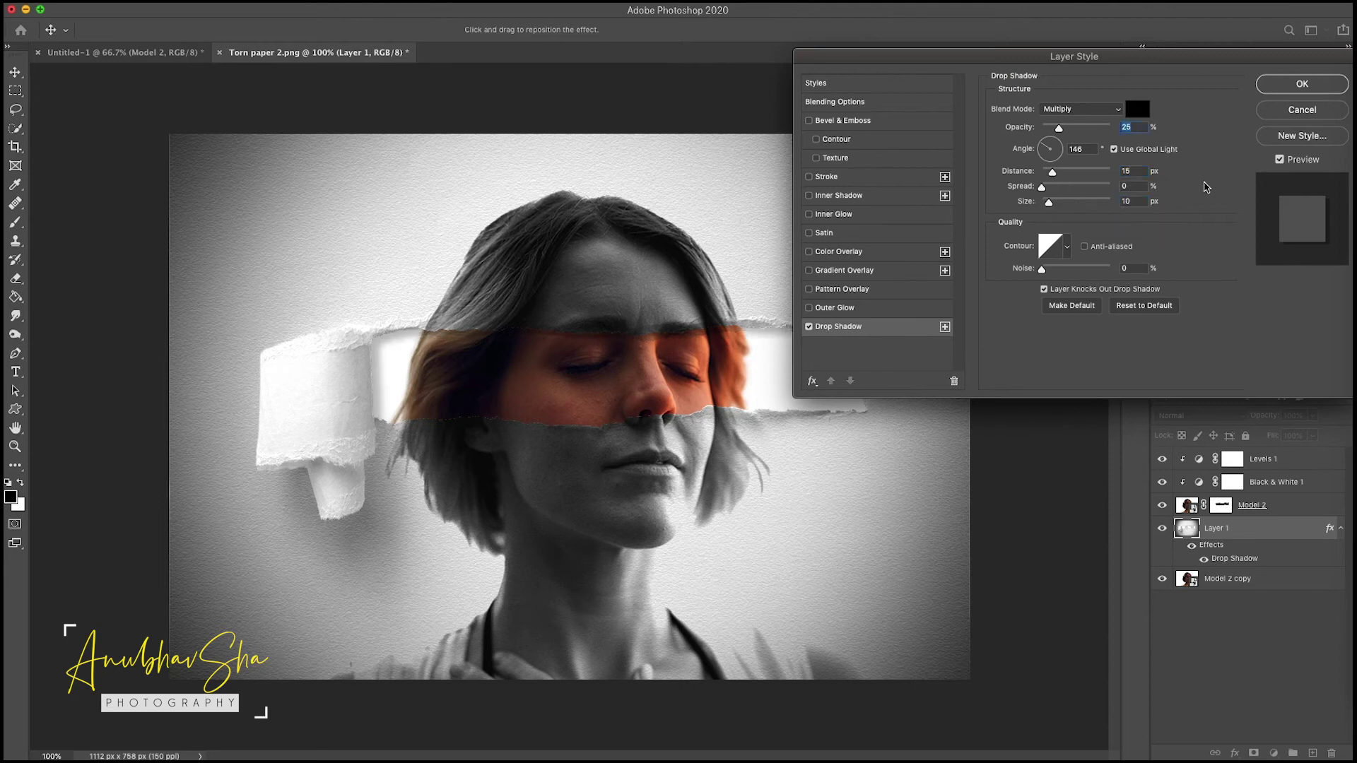
pyautogui.click(1290, 93)
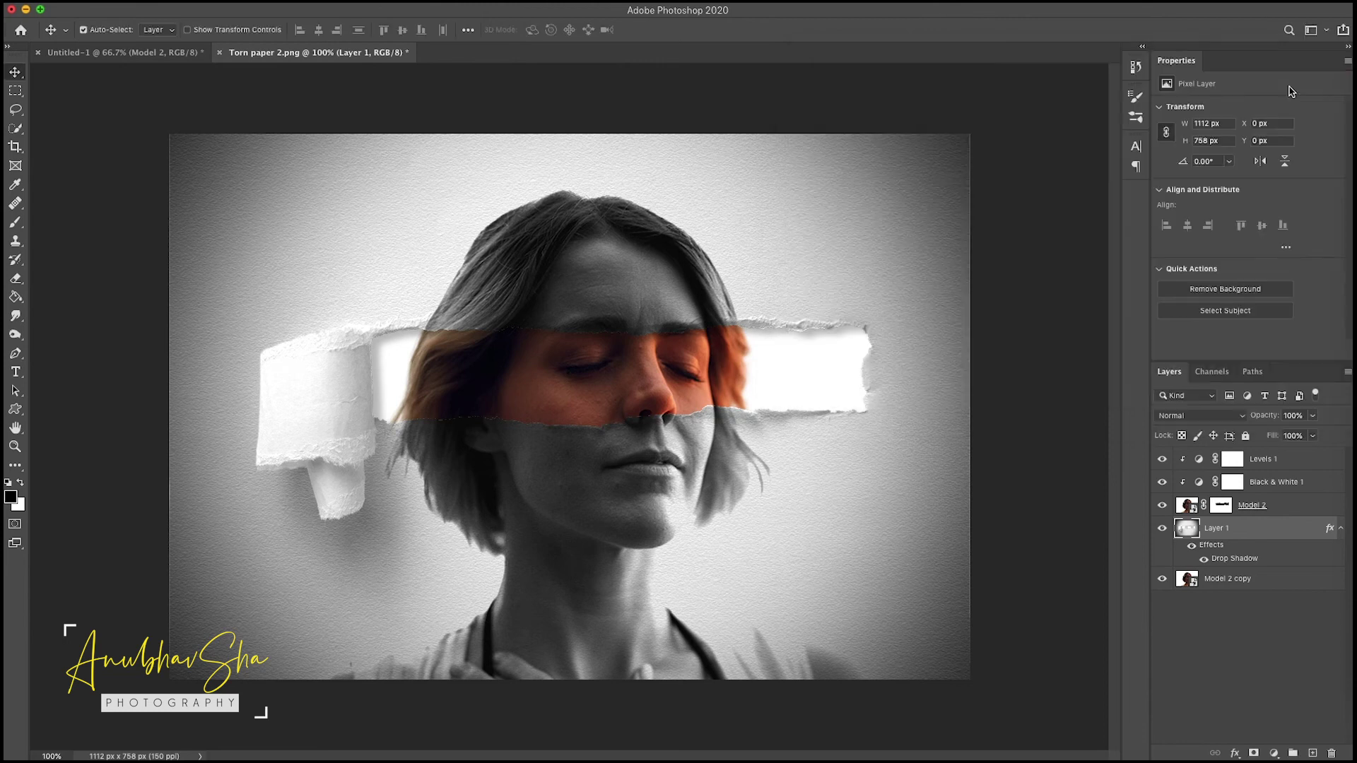
# Step: Brighten the Levels 1 adjustment by setting its midtones to 1.49 and its white input level to 206
pyautogui.click(1028, 523)
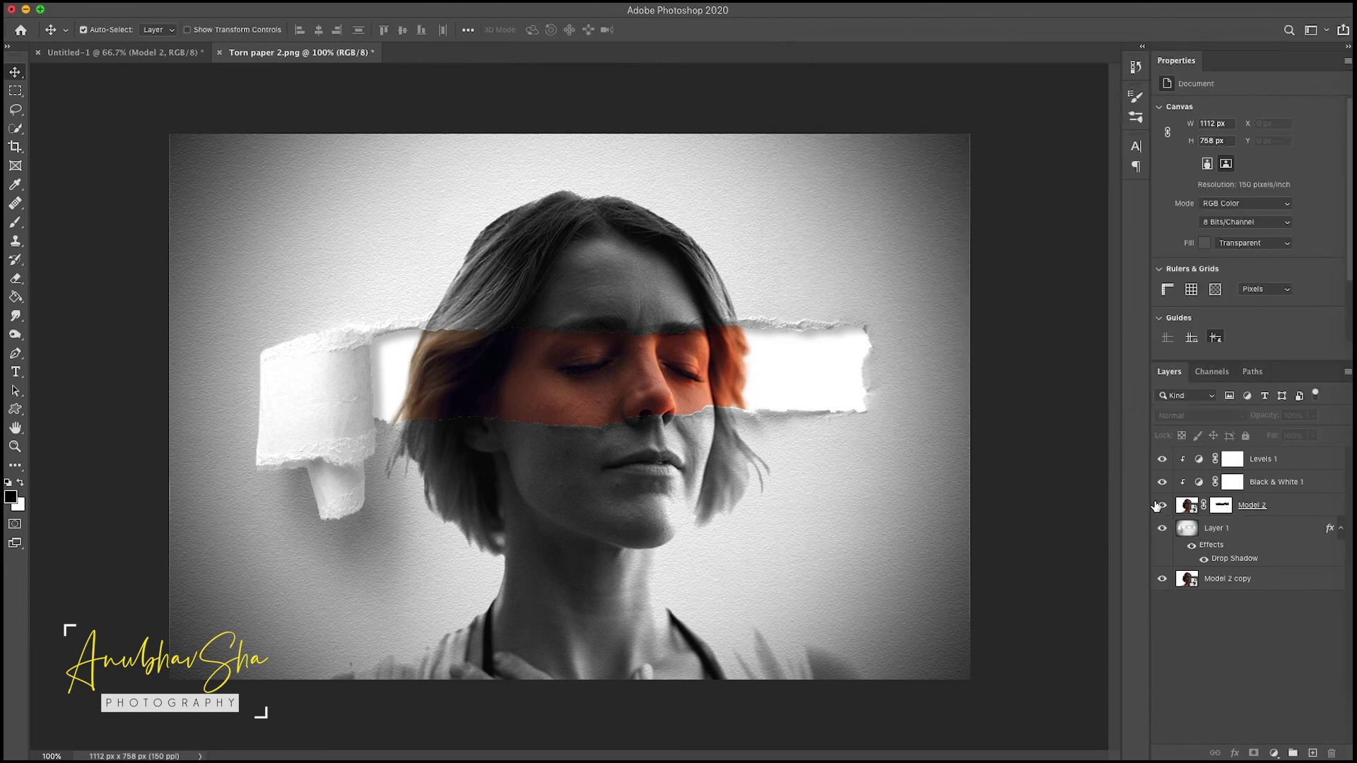
pyautogui.click(1232, 459)
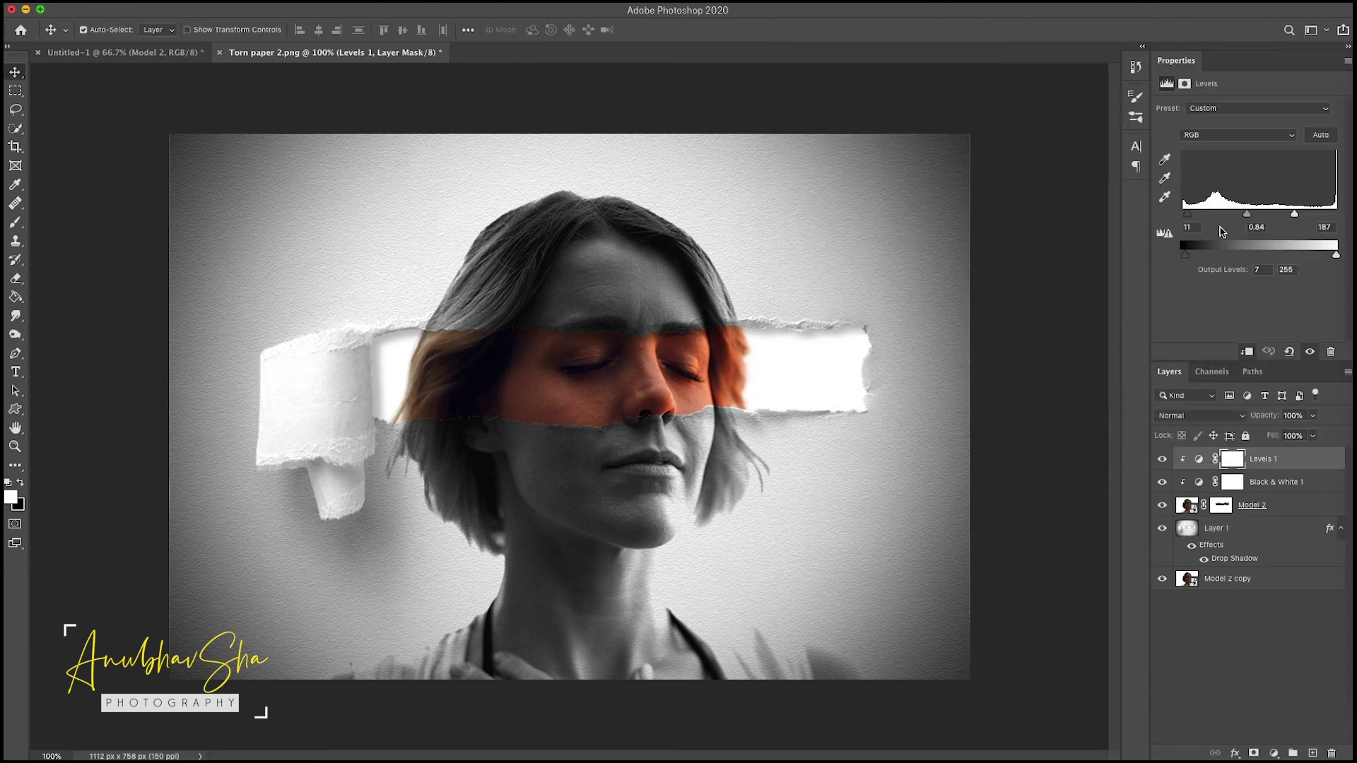
pyautogui.moveTo(1297, 216); pyautogui.dragTo(1231, 225)
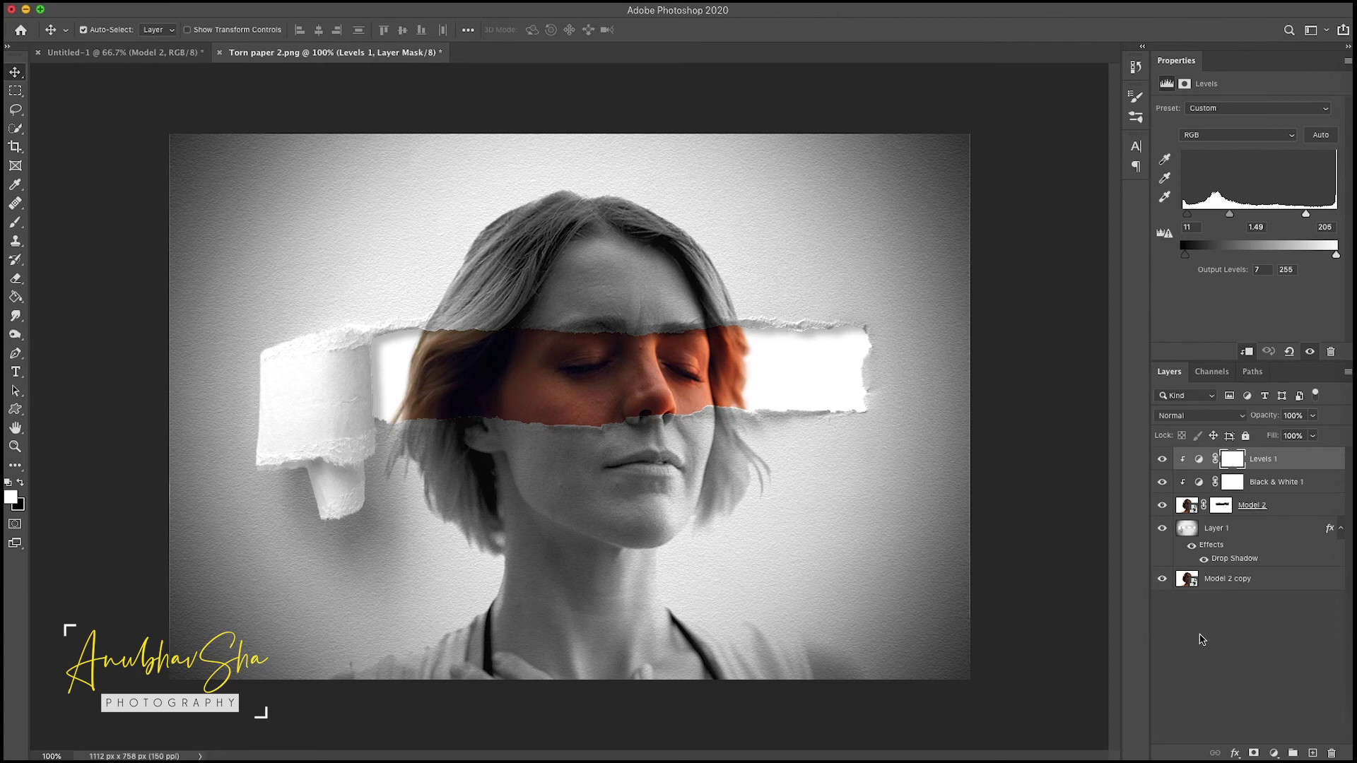
# Step: Compare the torn paper effect with the original portrait by isolating the Model 2 copy layer and restoring all layers
pyautogui.keyDown('alt'); pyautogui.click(1162, 579); pyautogui.keyUp('alt')
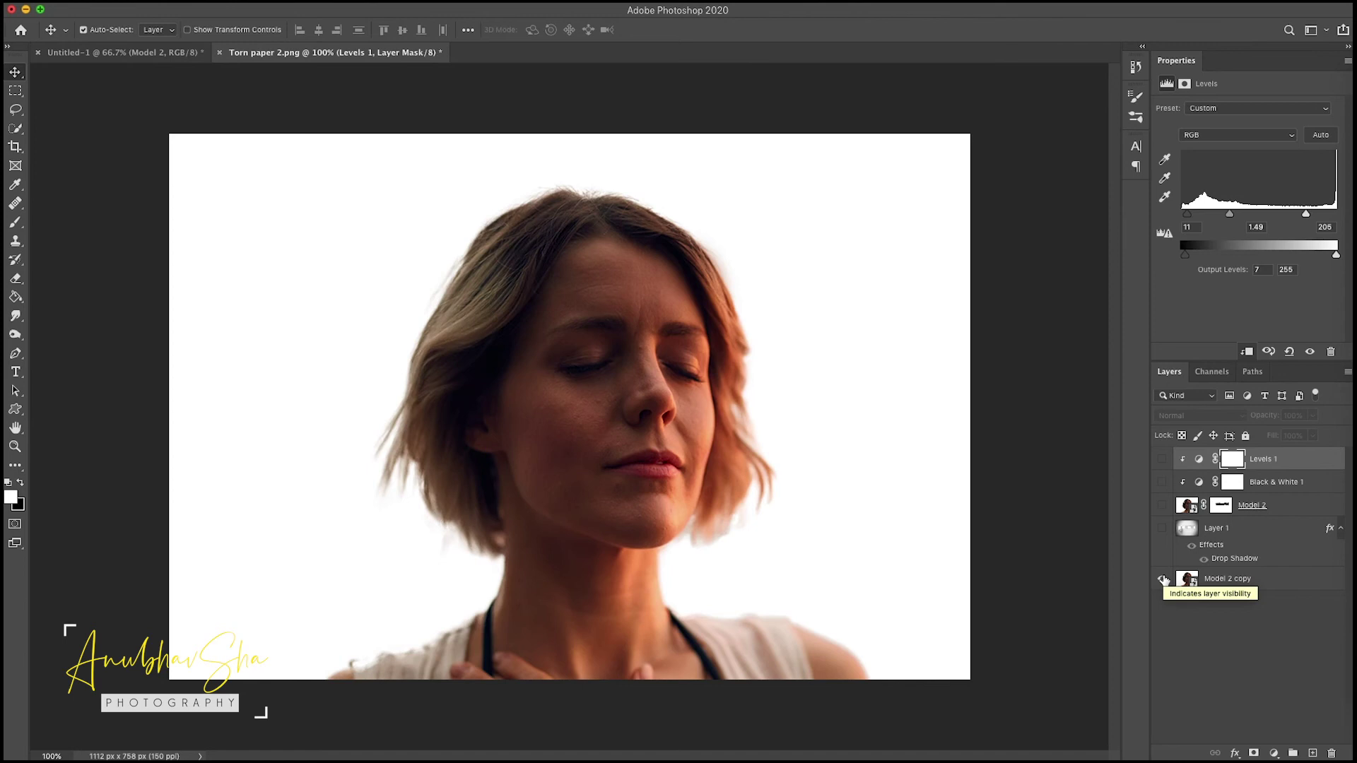
pyautogui.keyDown('alt'); pyautogui.click(1162, 579); pyautogui.keyUp('alt')
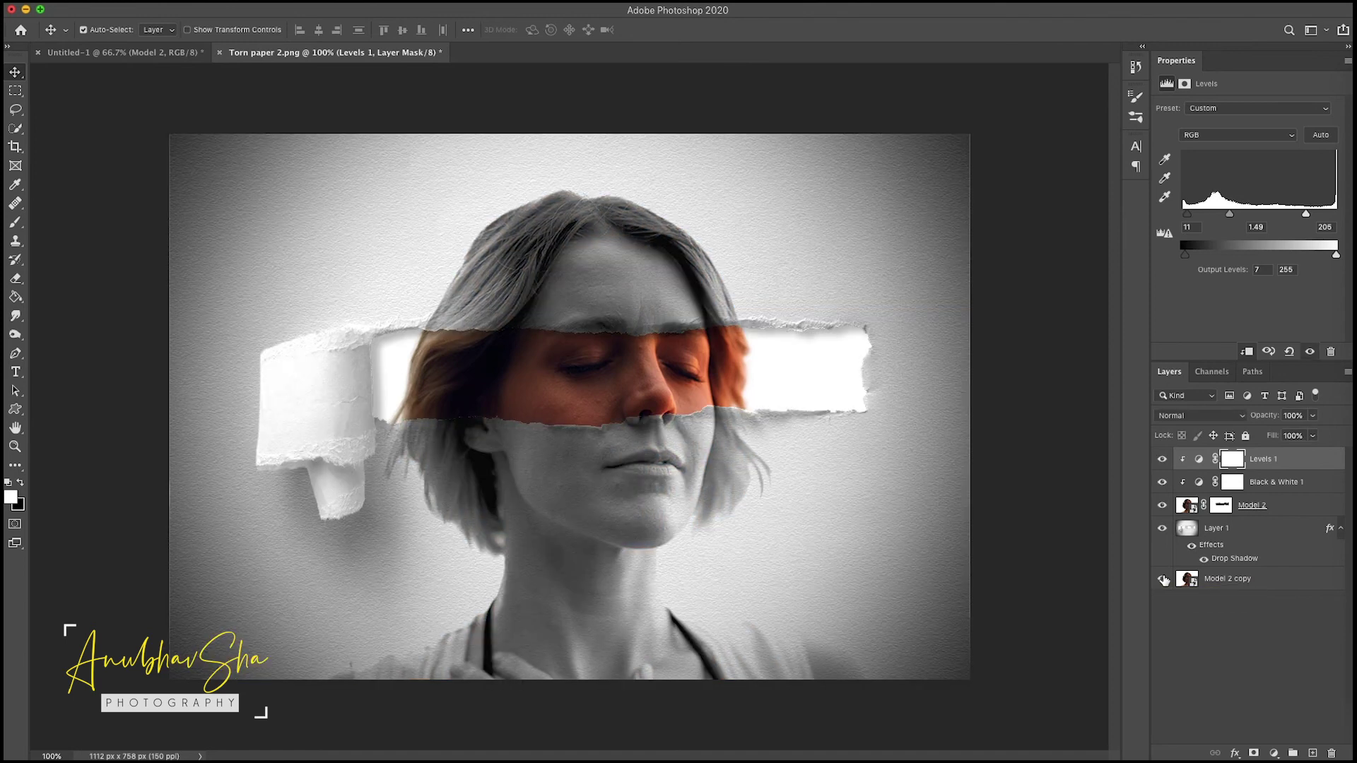
pyautogui.keyDown('alt'); pyautogui.click(1162, 578); pyautogui.keyUp('alt')
pyautogui.keyDown('alt'); pyautogui.click(1162, 579); pyautogui.keyUp('alt')
pyautogui.keyDown('alt'); pyautogui.click(1162, 579); pyautogui.keyUp('alt')
pyautogui.keyDown('alt'); pyautogui.click(1162, 578); pyautogui.keyUp('alt')
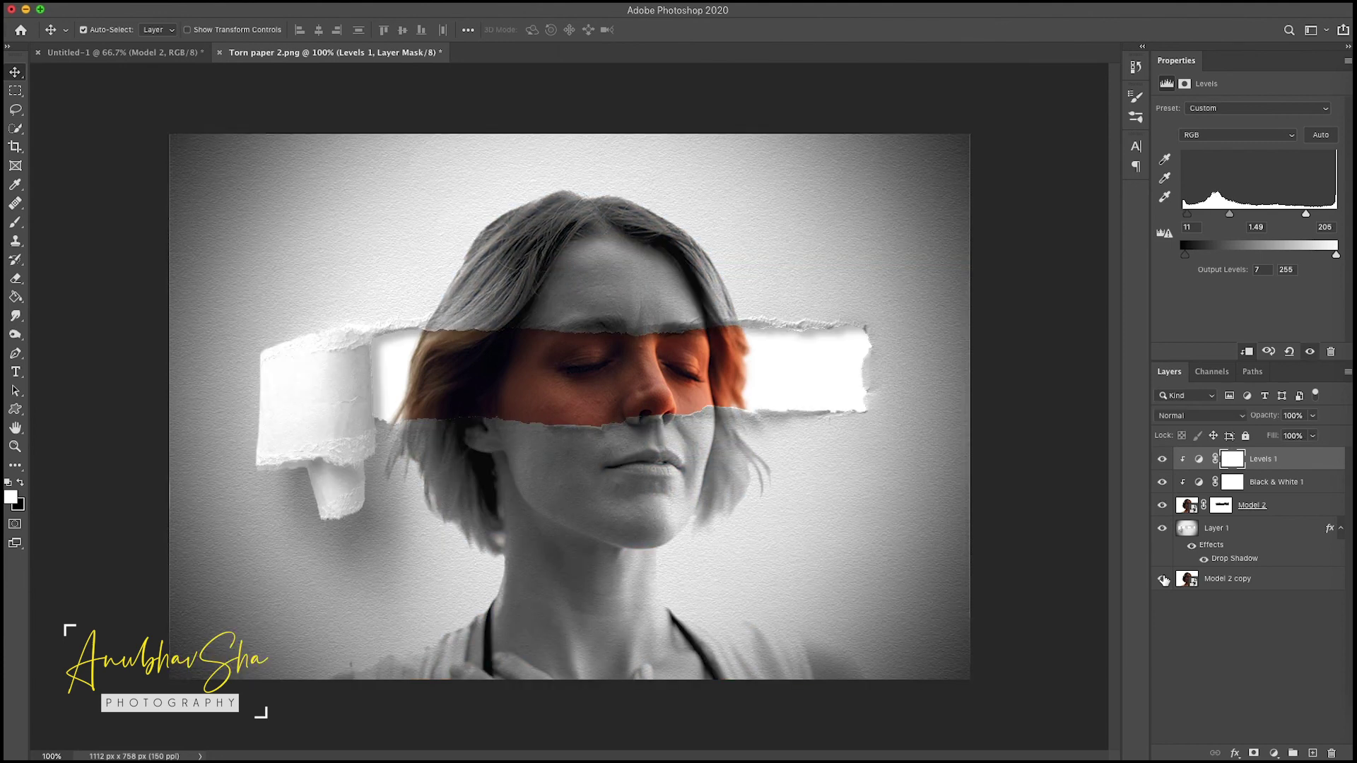